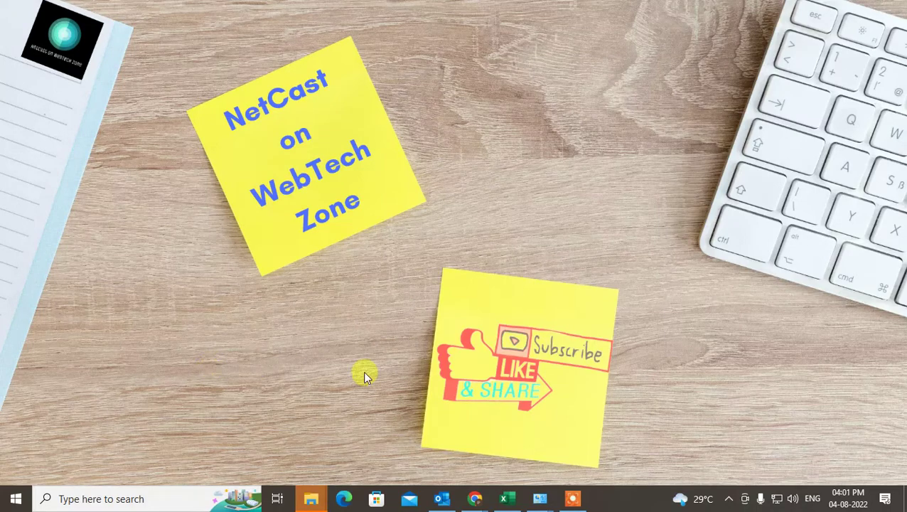
Launch Outlook from the taskbar to show the Inbox grouped by categories
left_click(442, 497)
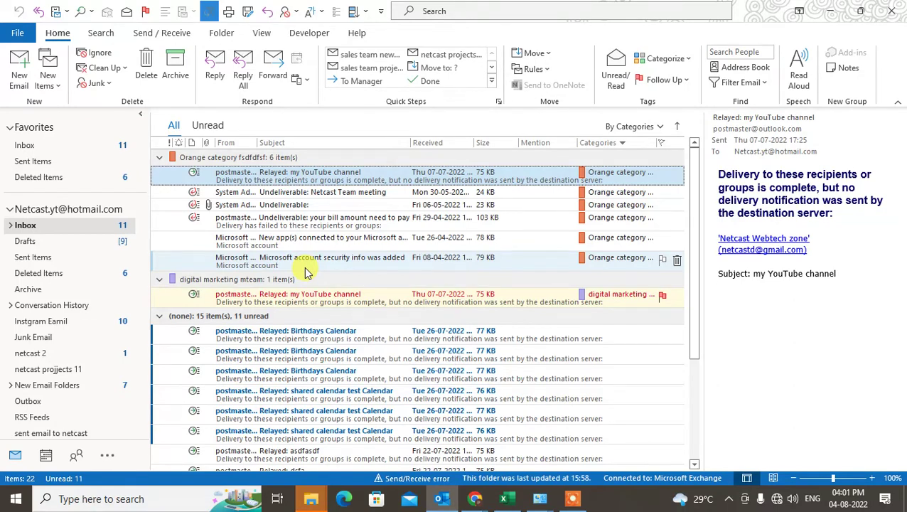
Start an Import/Export wizard export to a file of type Outlook Data File (.pst)
left_click(17, 32)
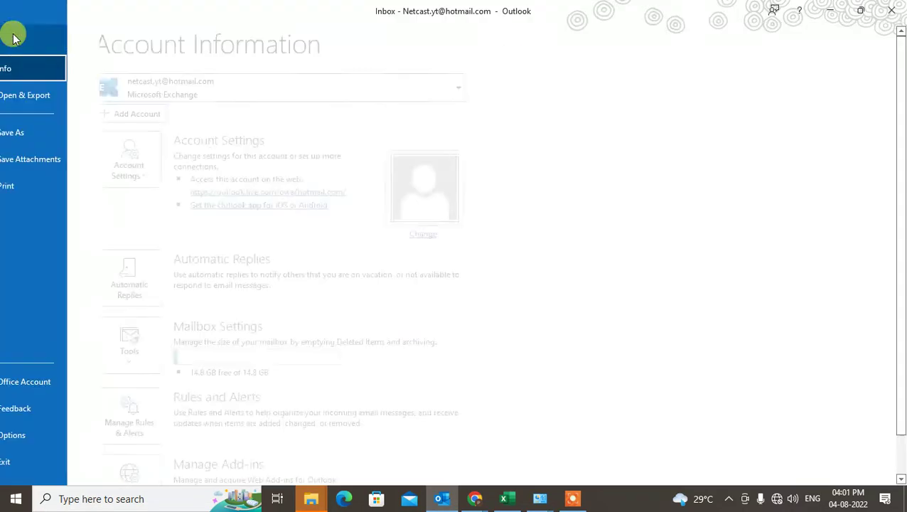
left_click(17, 96)
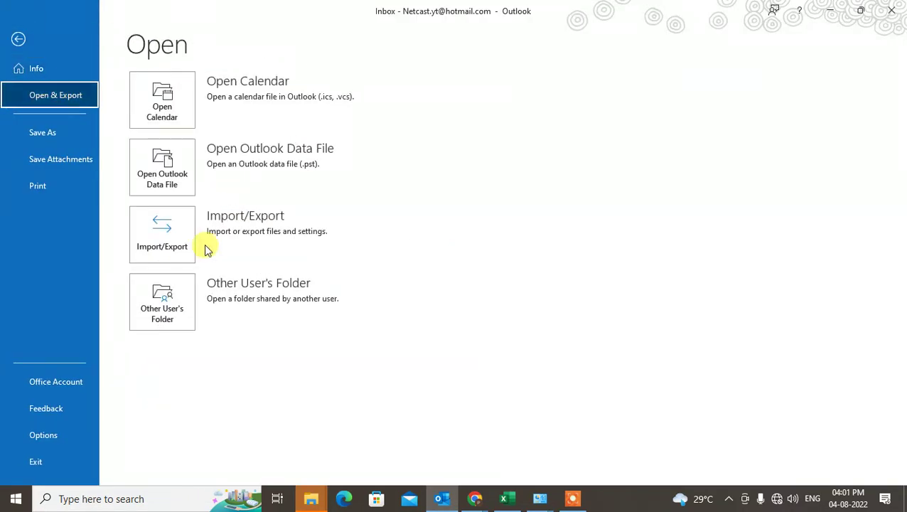
left_click(171, 247)
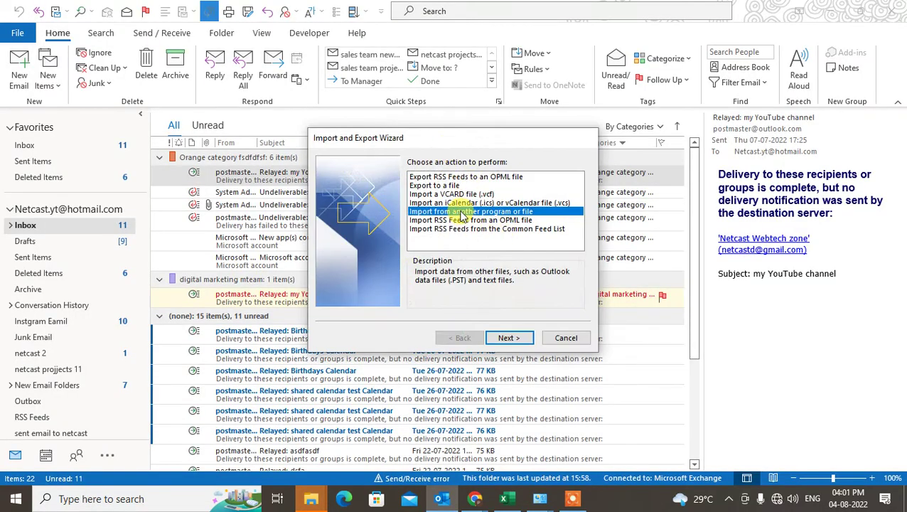
left_click(442, 194)
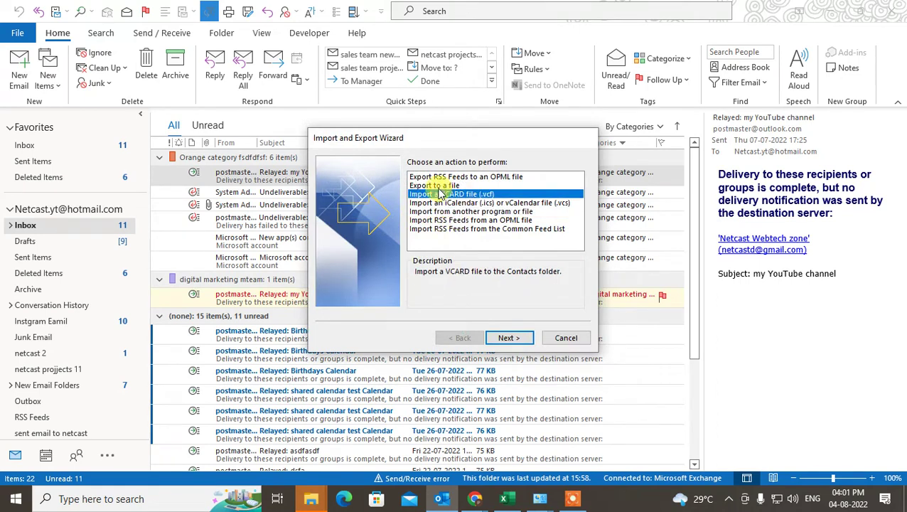
left_click(433, 186)
left_click(509, 338)
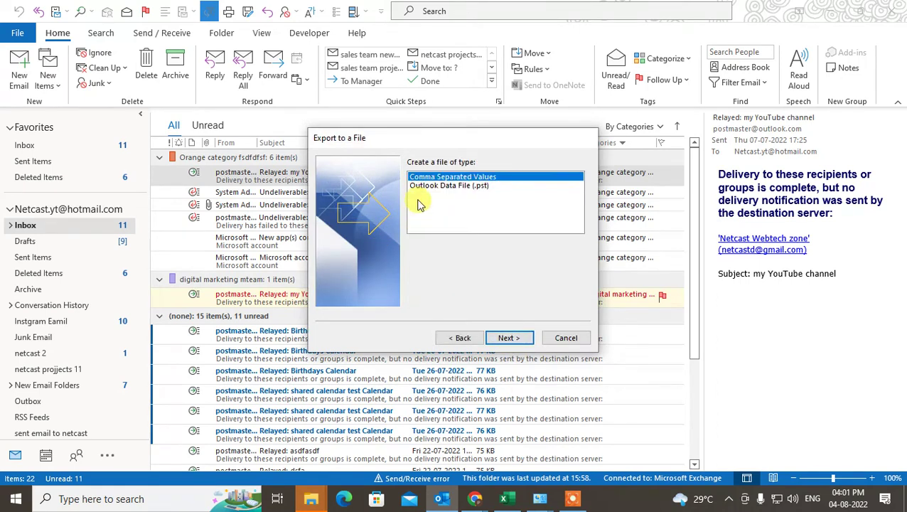
left_click(424, 188)
left_click(508, 339)
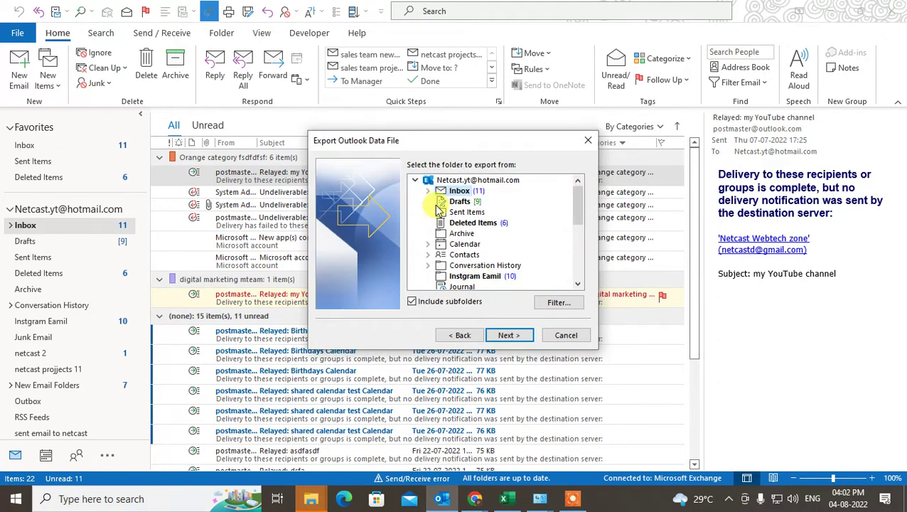
Choose the Gmail account mailbox, with subfolders included, as the export source
left_click(415, 182)
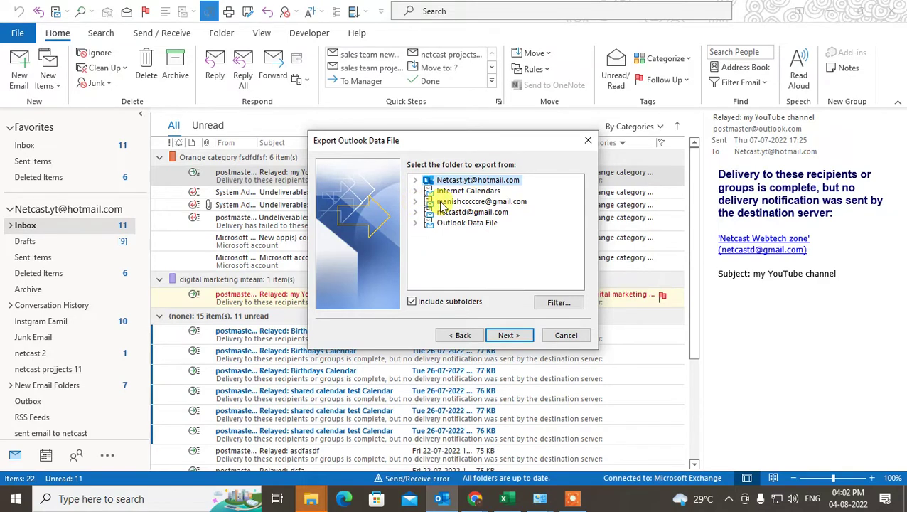
left_click(418, 203)
left_click(416, 202)
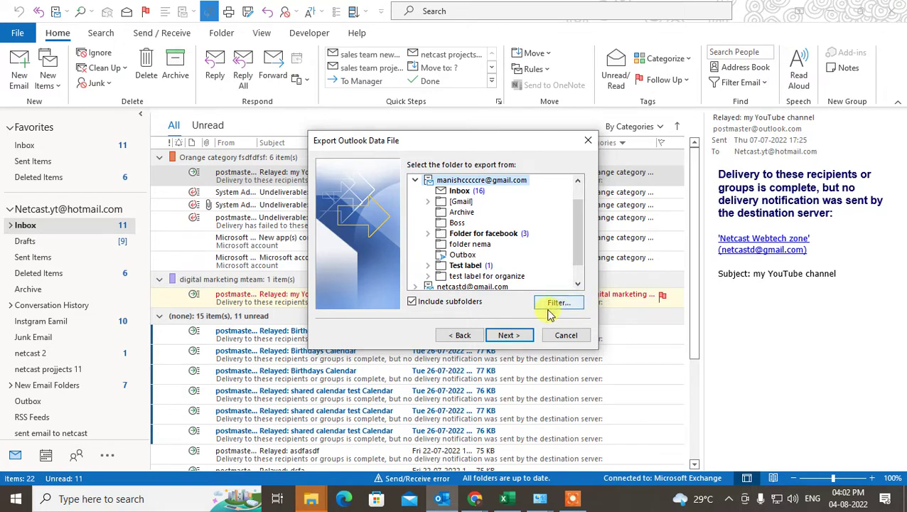
left_click(518, 337)
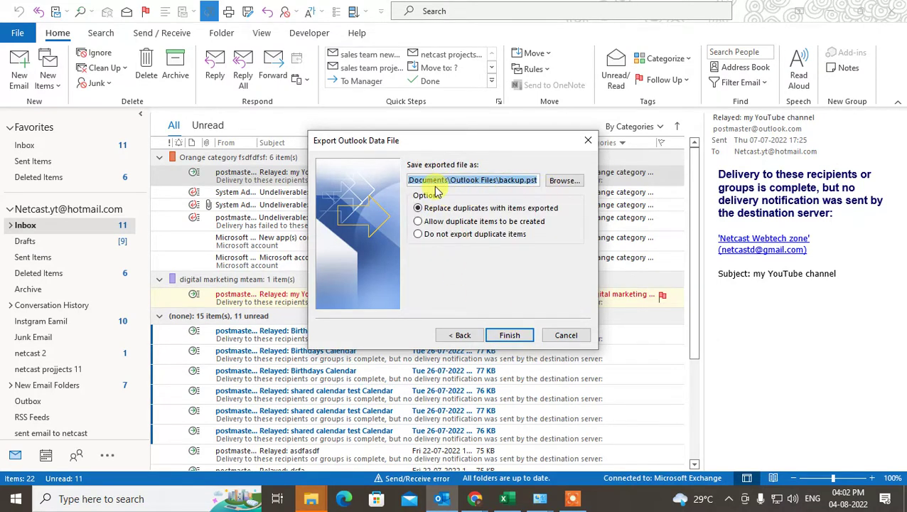
Set the export file path to 'backup 123456789.pst' in the Outlook Files folder
left_click(516, 182)
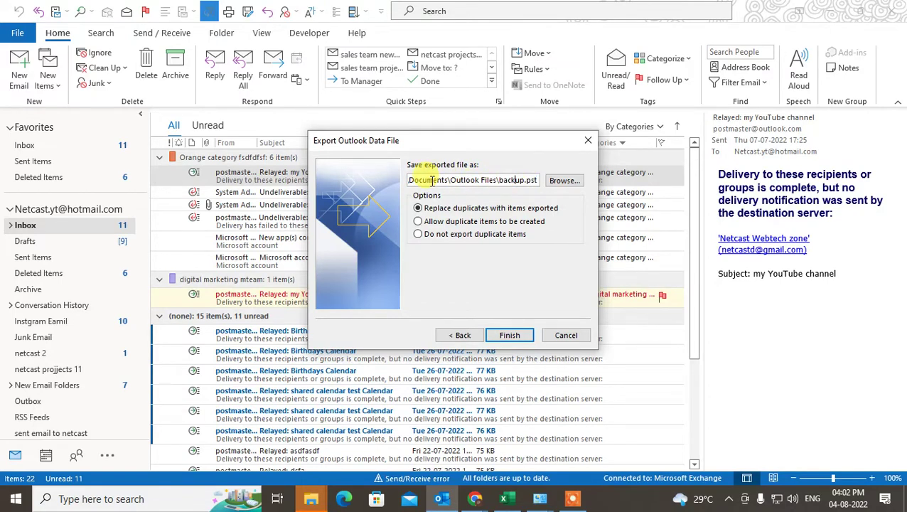
left_click(563, 181)
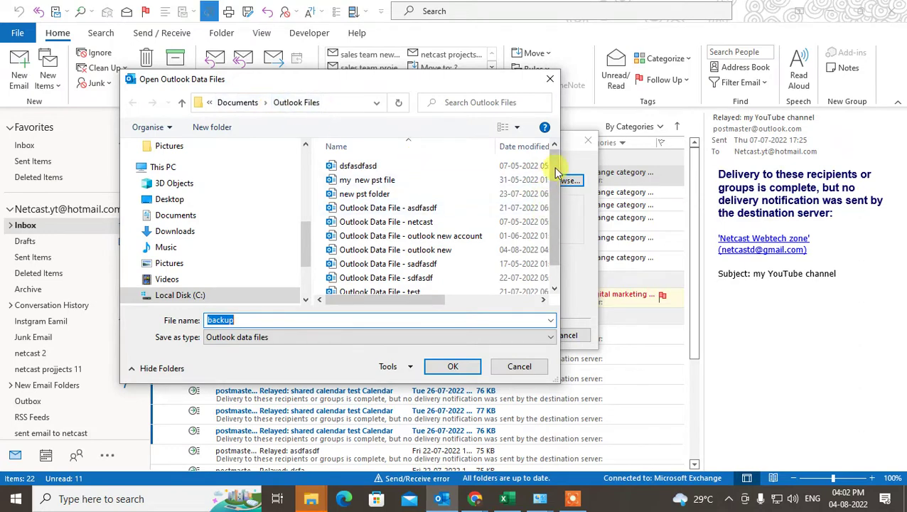
left_click_drag(552, 171, 558, 202)
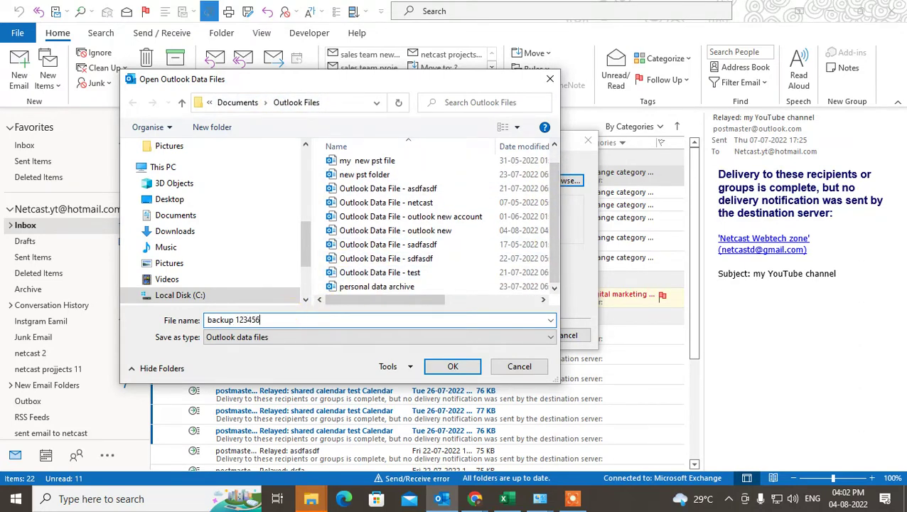
left_click(447, 382)
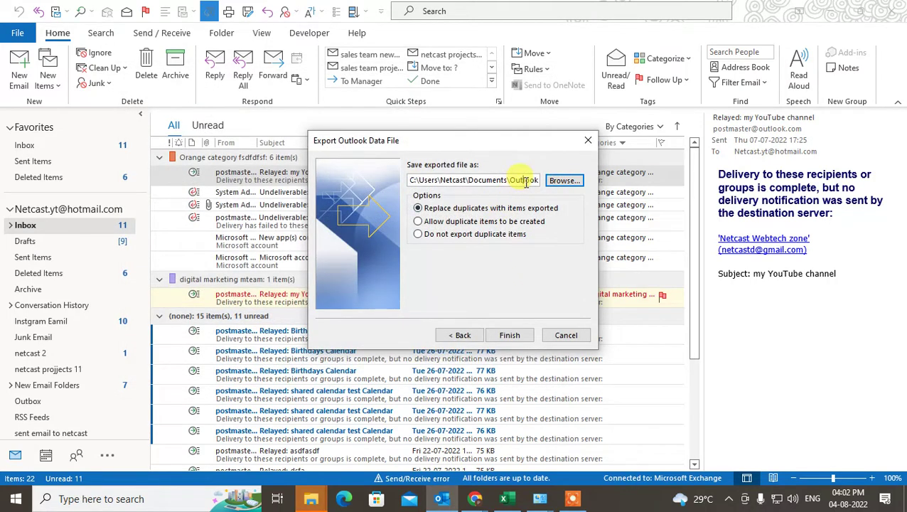
key("Right")
key("Right")
key("Right")
key("Right")
key("Right")
key("Right")
key("Right")
key("Right")
key("Right")
key("Right")
key("Right")
key("Right")
key("Right")
key("Right")
key("Right")
key("Right")
key("Right")
key("Right")
key("Right")
key("Right")
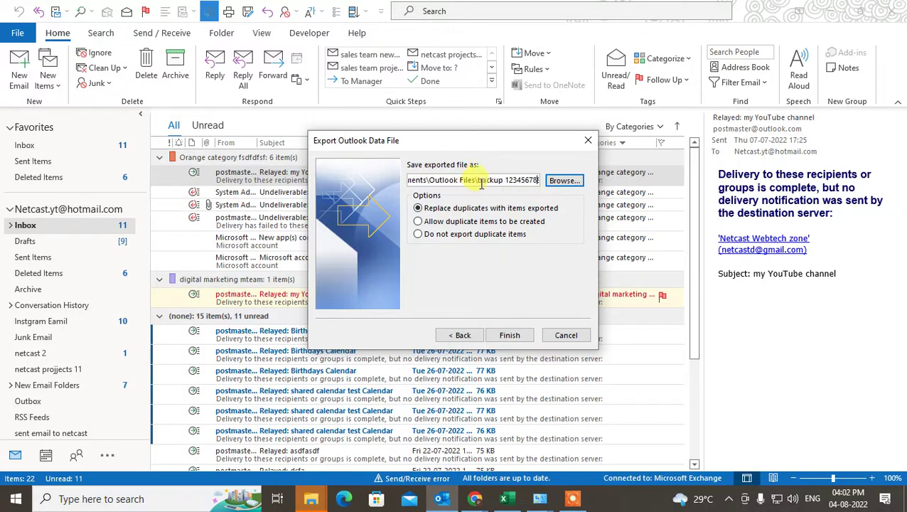
left_click_drag(471, 181, 524, 177)
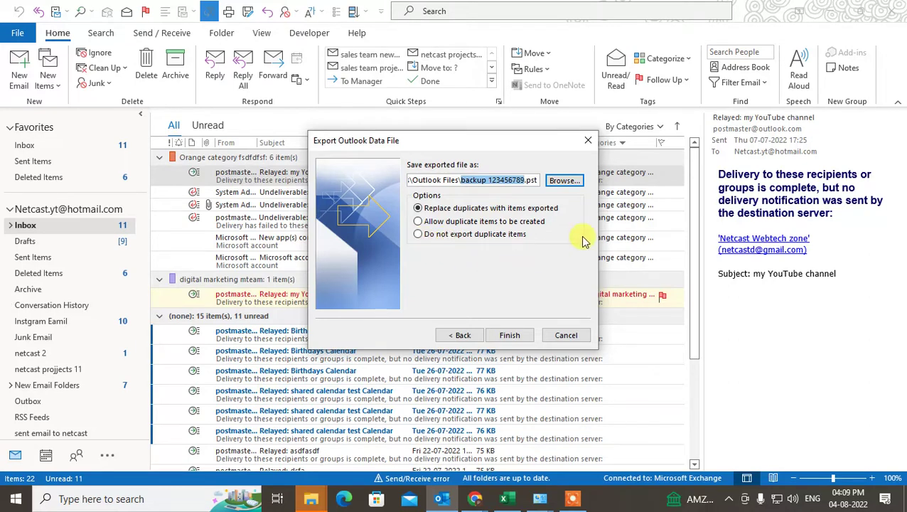
Finish the export, creating the data file with no password
left_click(510, 337)
left_click_drag(484, 180, 453, 148)
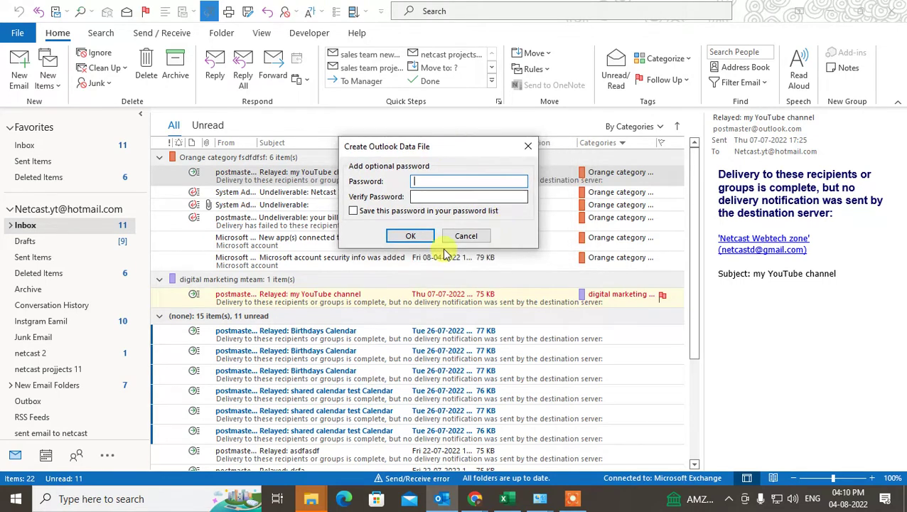
left_click(409, 236)
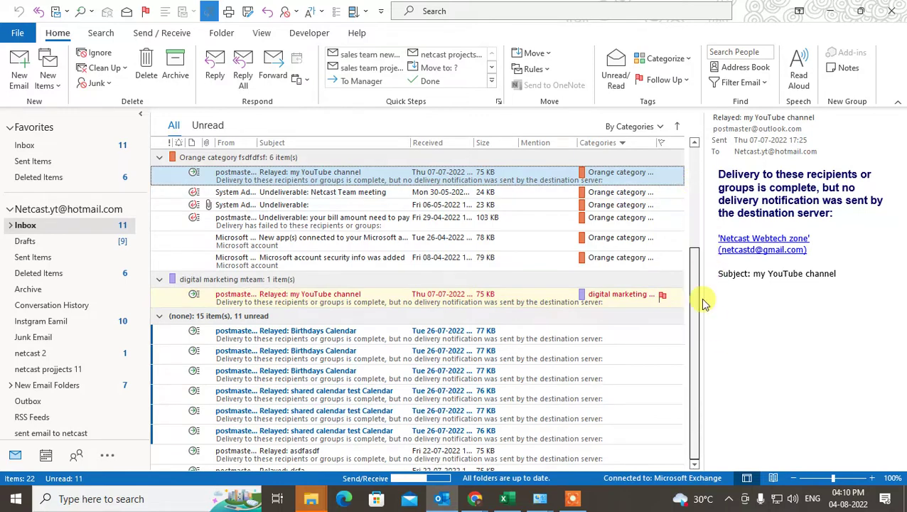
left_click_drag(694, 293, 685, 164)
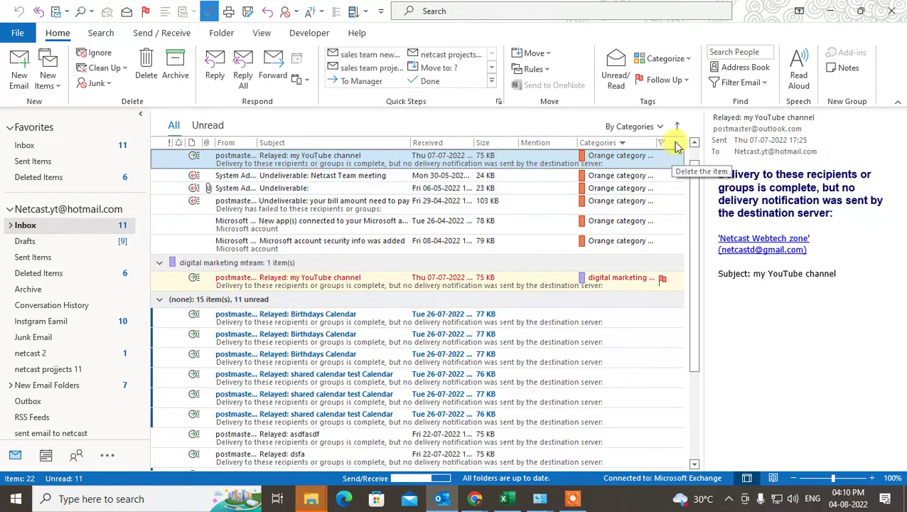
left_click_drag(696, 239, 696, 222)
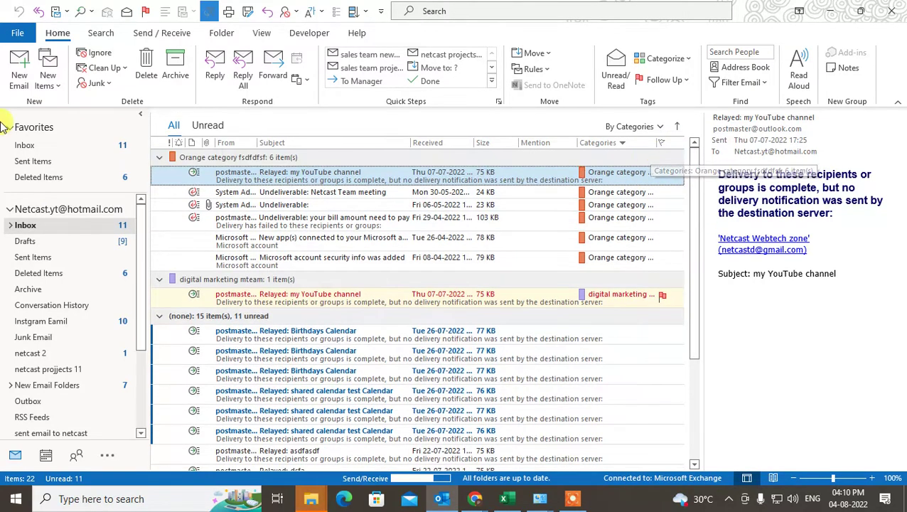
Start an Import/Export wizard import from an Outlook Data File (.pst)
left_click(18, 34)
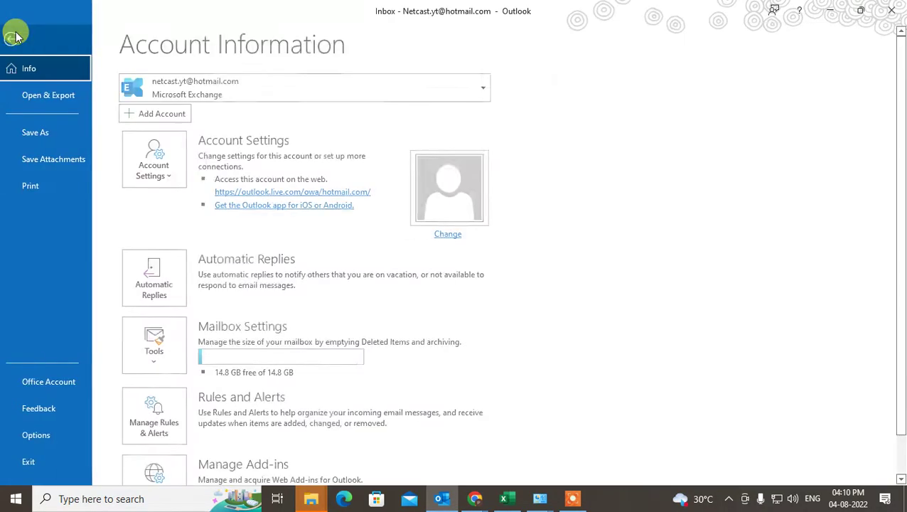
left_click(32, 93)
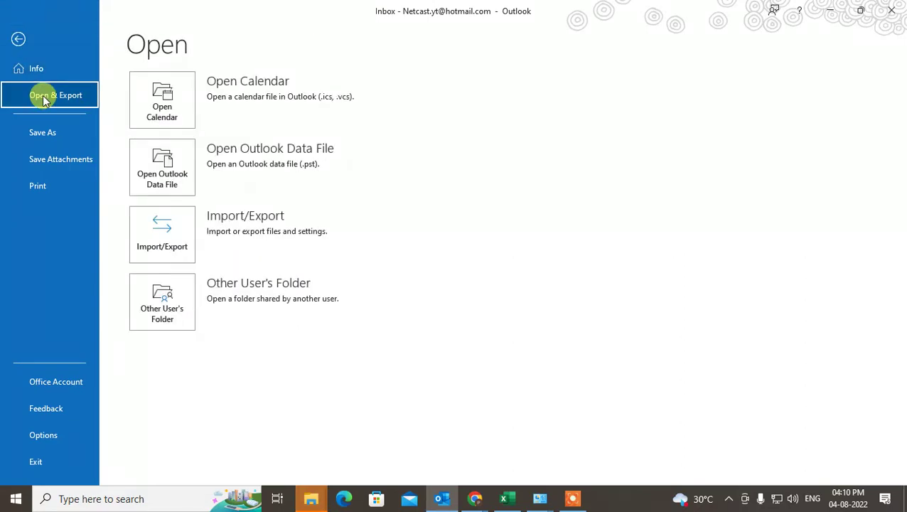
left_click(170, 244)
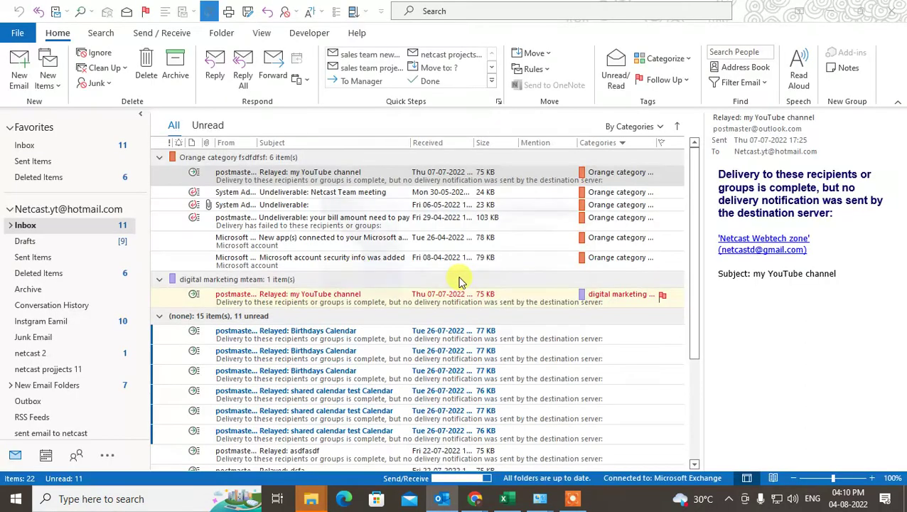
left_click_drag(506, 138, 444, 131)
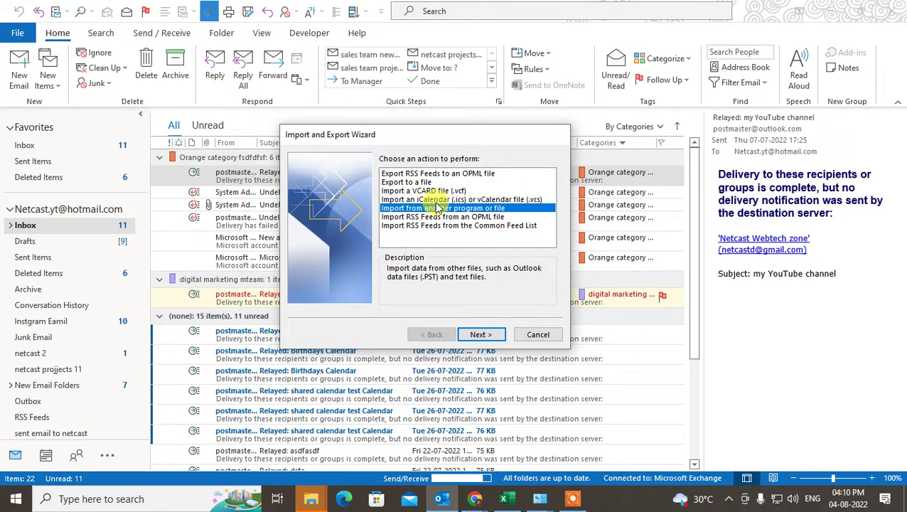
left_click(482, 335)
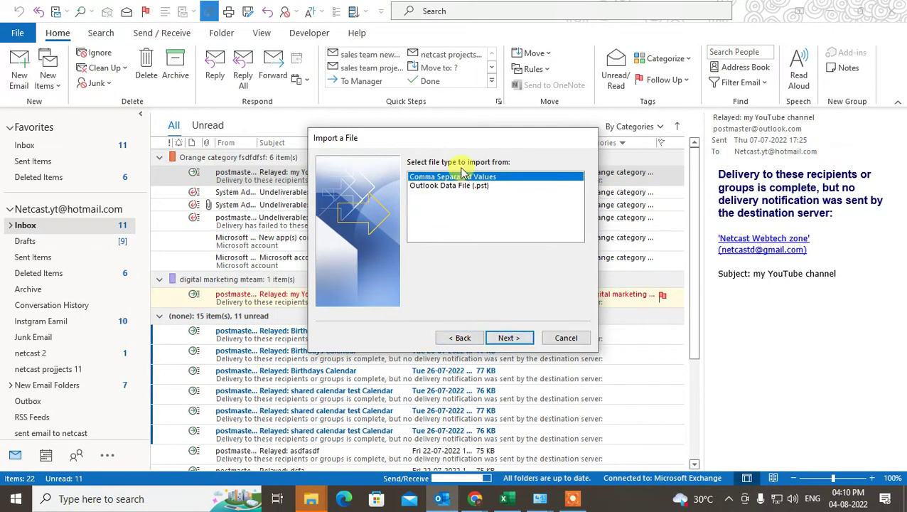
left_click(437, 186)
left_click(508, 338)
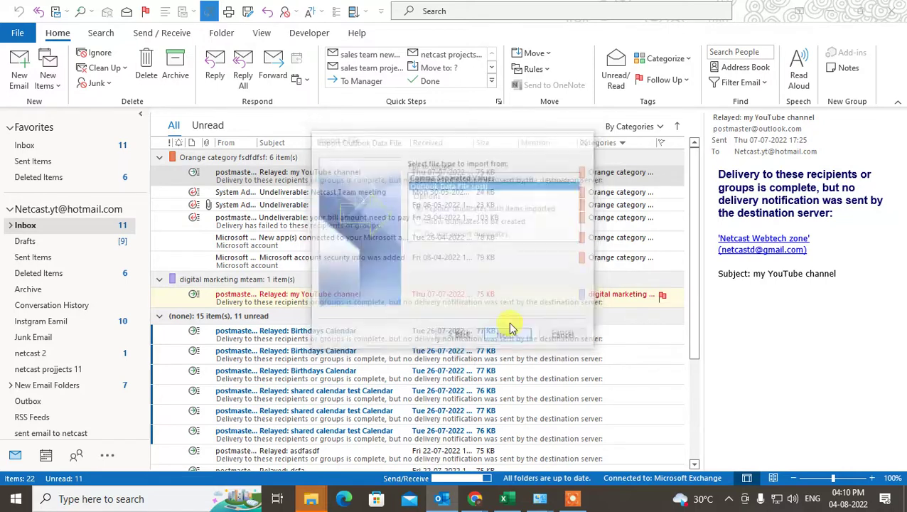
Browse to the backup 123456789 file, then cancel the import without importing
left_click(561, 179)
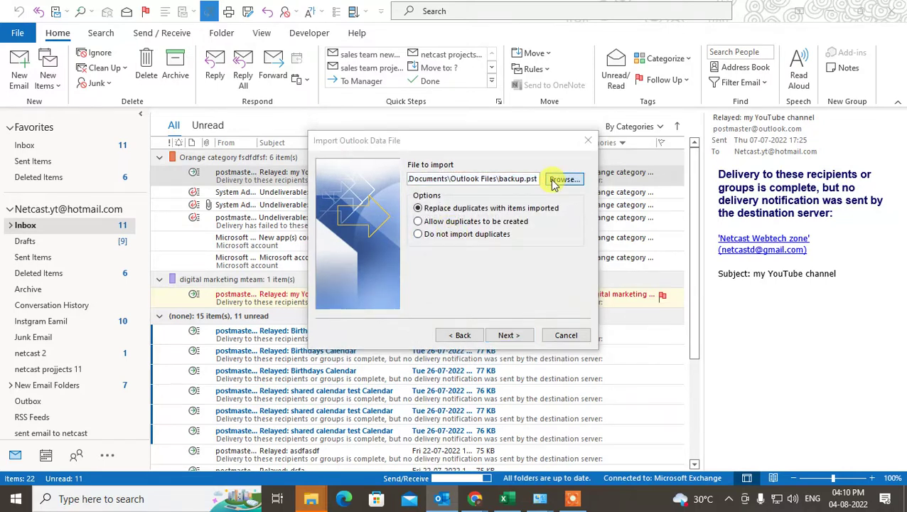
scroll(316, 217, "up", 1)
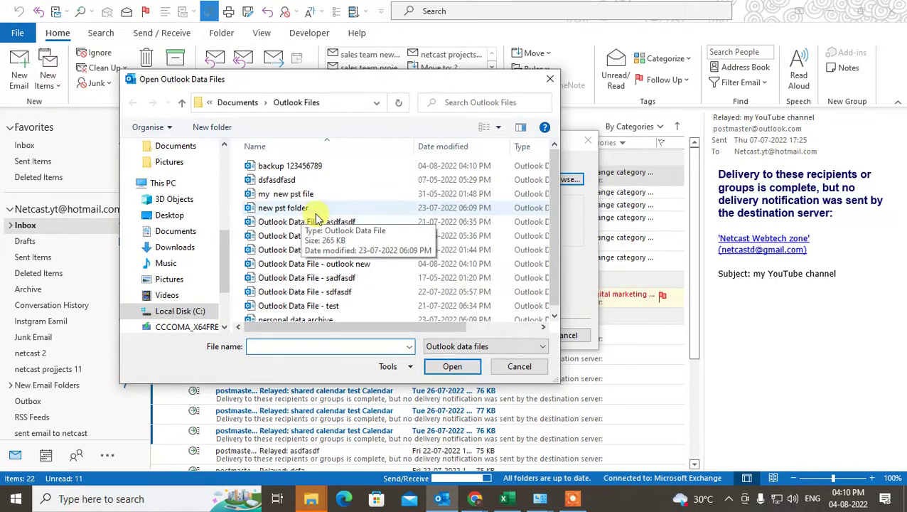
left_click(288, 164)
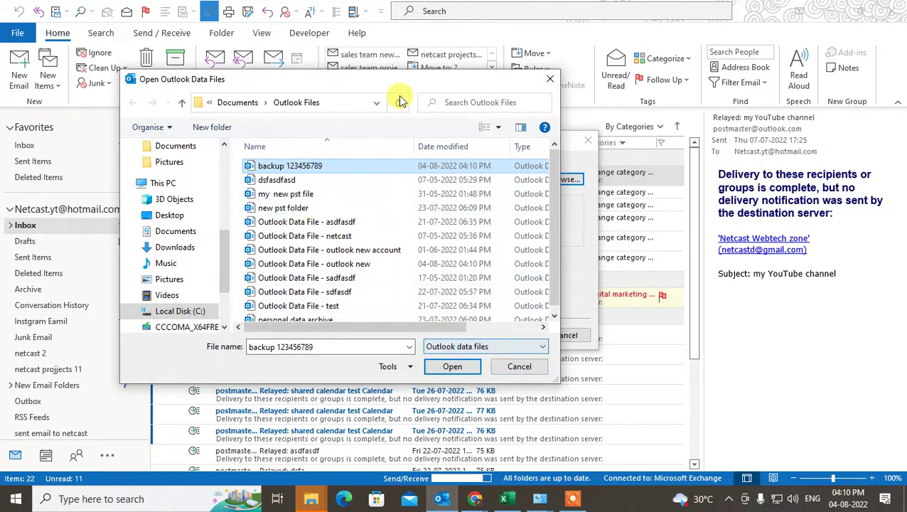
left_click_drag(403, 77, 350, 72)
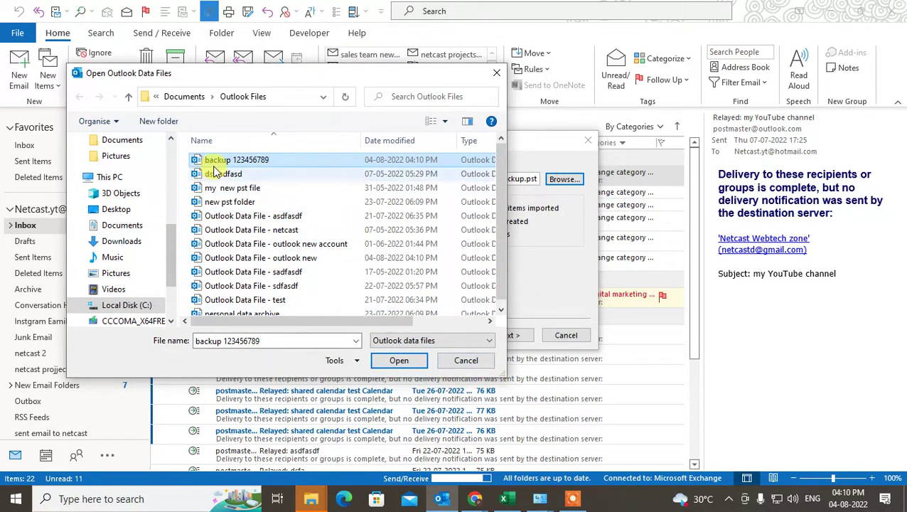
left_click(472, 360)
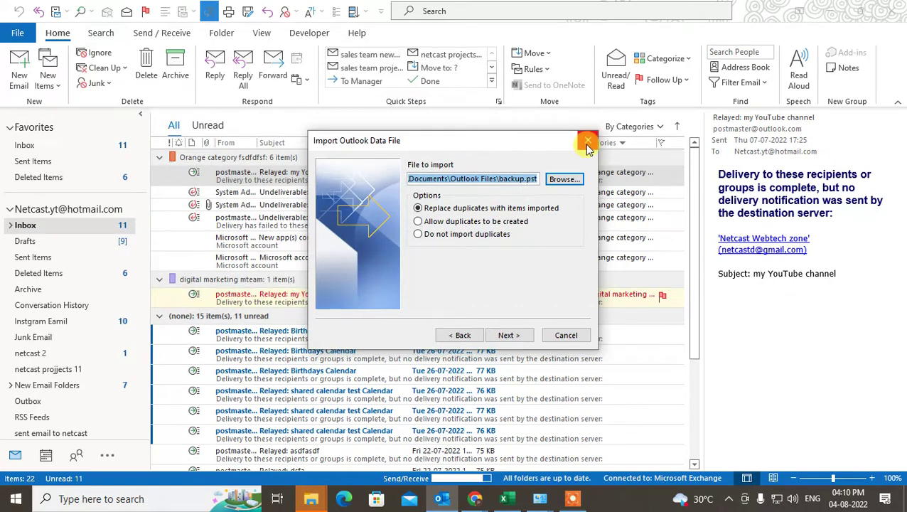
left_click(587, 142)
Expand the Outlook Data File folders and bring up the Account Information page
scroll(87, 334, "down", 3)
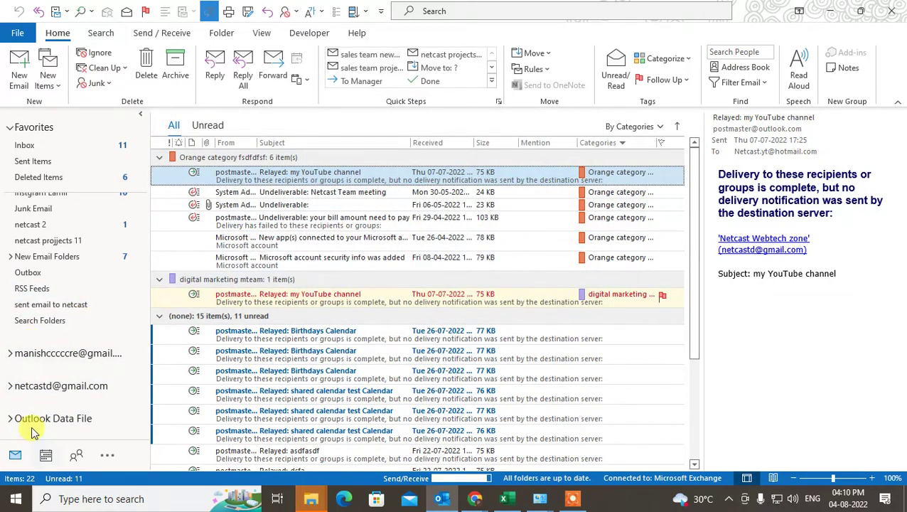
left_click(12, 418)
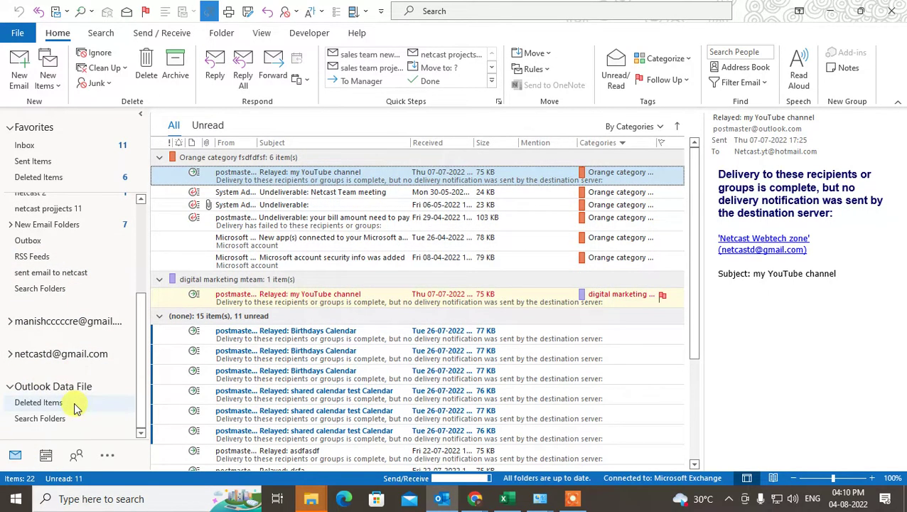
scroll(74, 406, "up", 5)
scroll(91, 354, "down", 5)
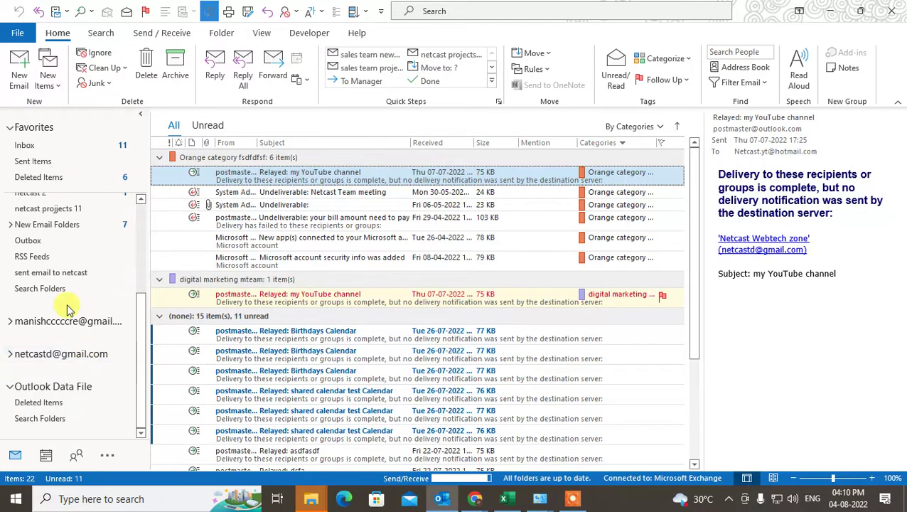
left_click(17, 34)
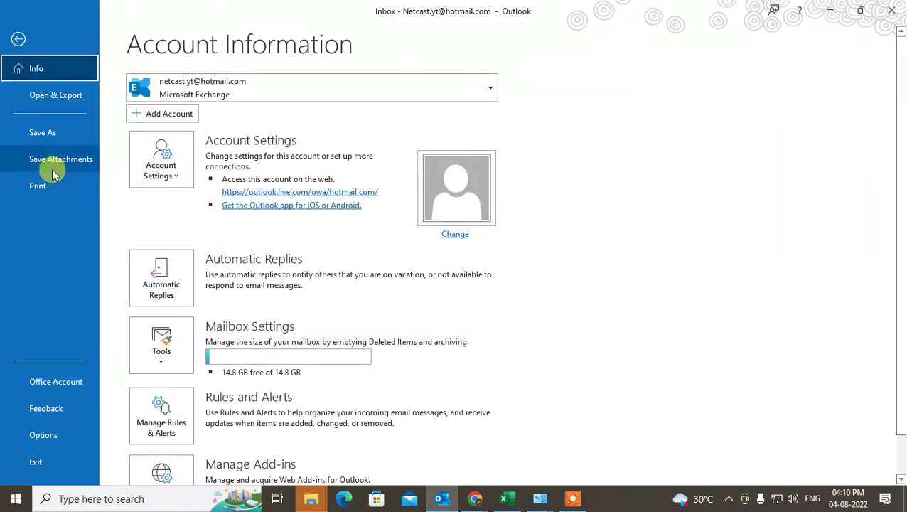
Open the backup 123456789 Outlook data file through Open & Export
left_click(45, 95)
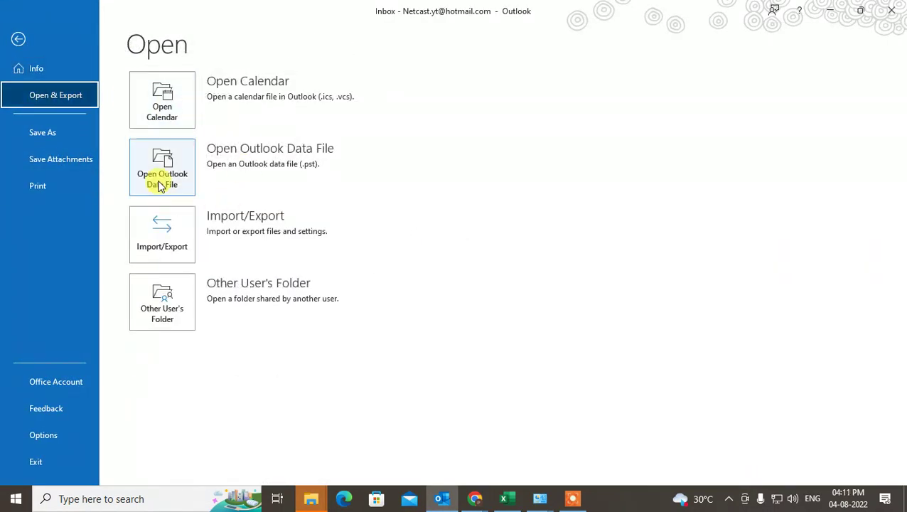
left_click(161, 185)
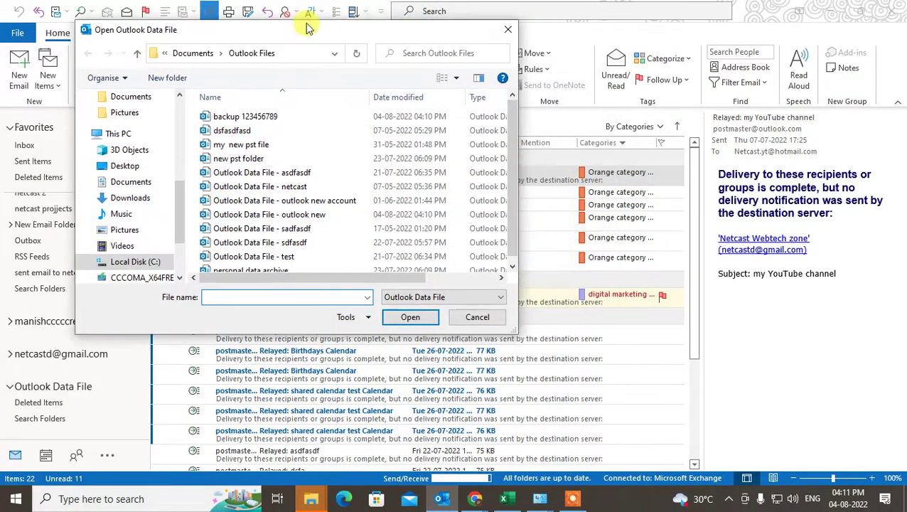
left_click(213, 112)
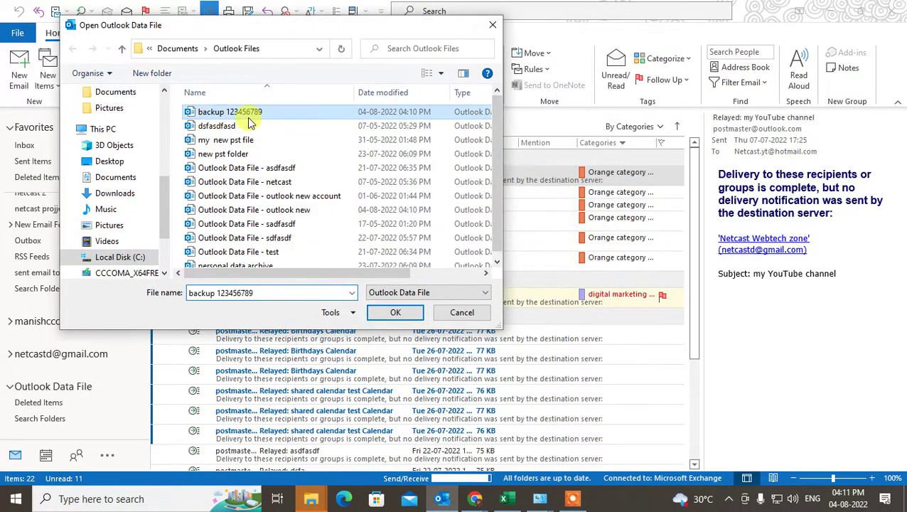
left_click(393, 313)
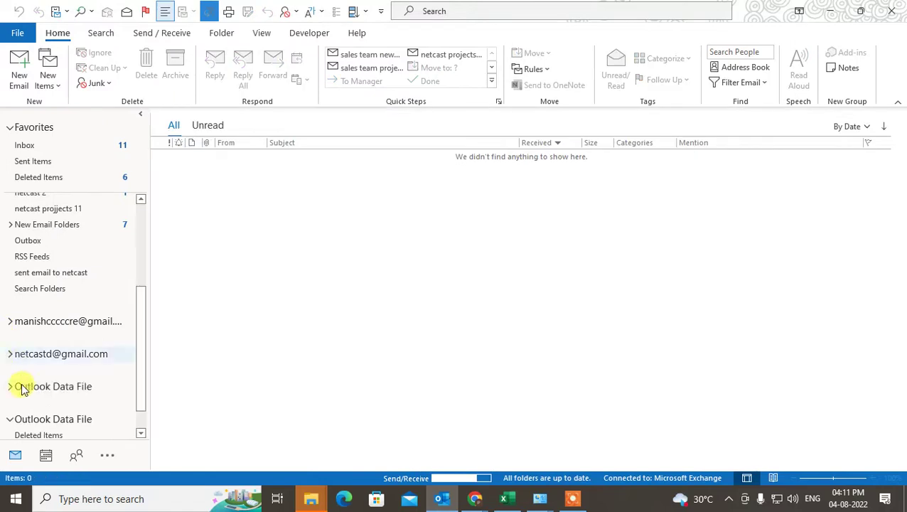
Expand and then collapse the newly added backup data file's folders
scroll(23, 393, "down", 1)
left_click(10, 353)
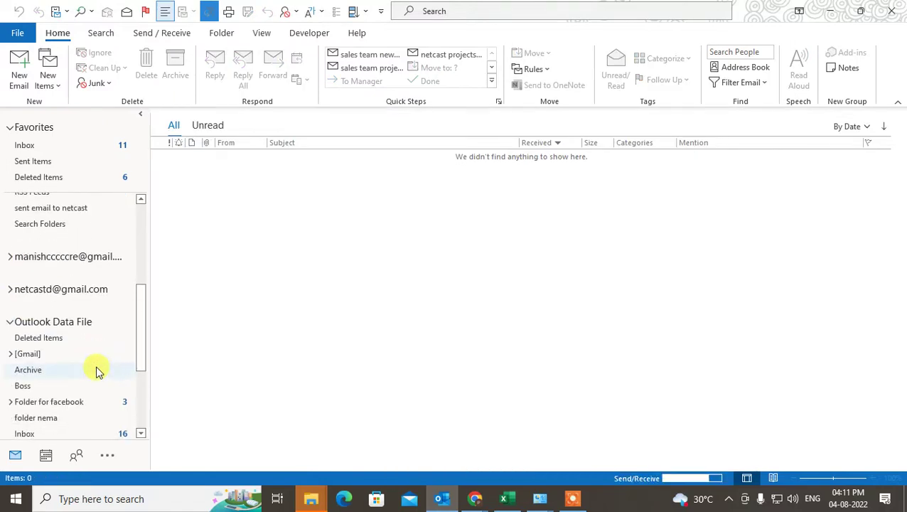
scroll(63, 370, "down", 1)
scroll(36, 241, "up", 2)
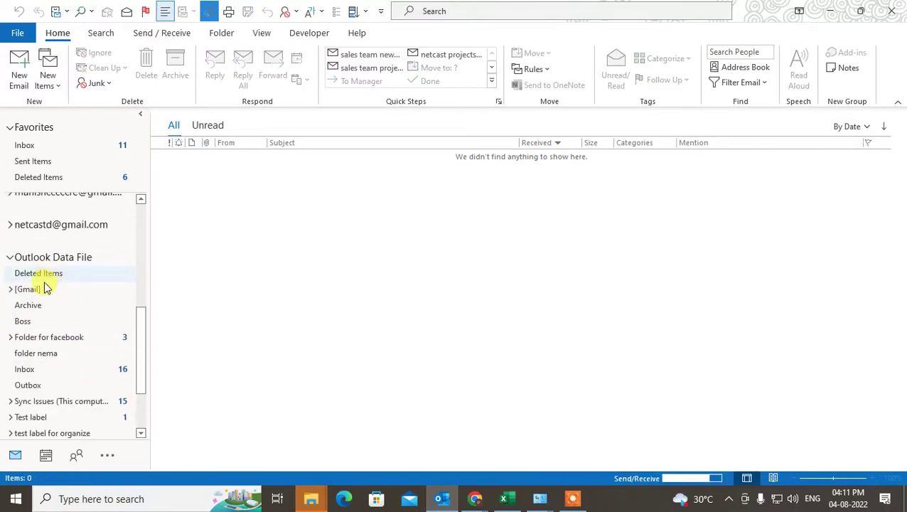
left_click(8, 260)
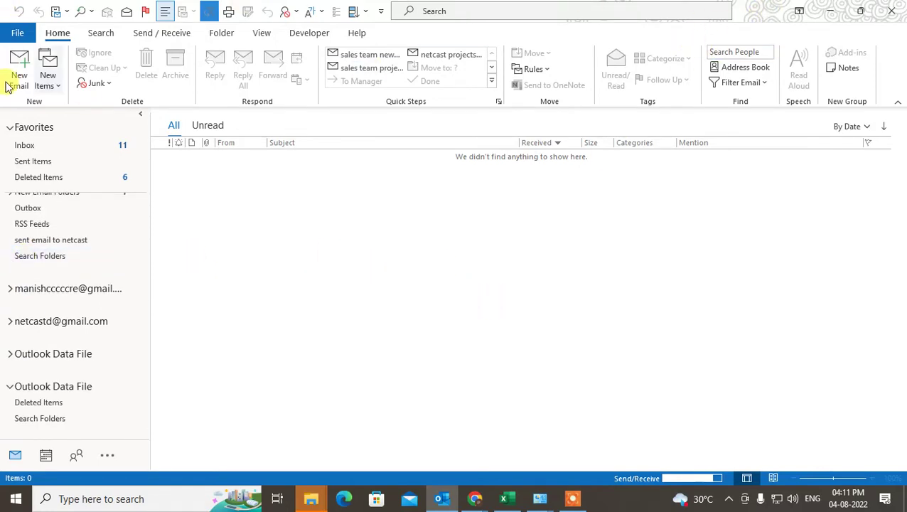
scroll(76, 213, "up", 3)
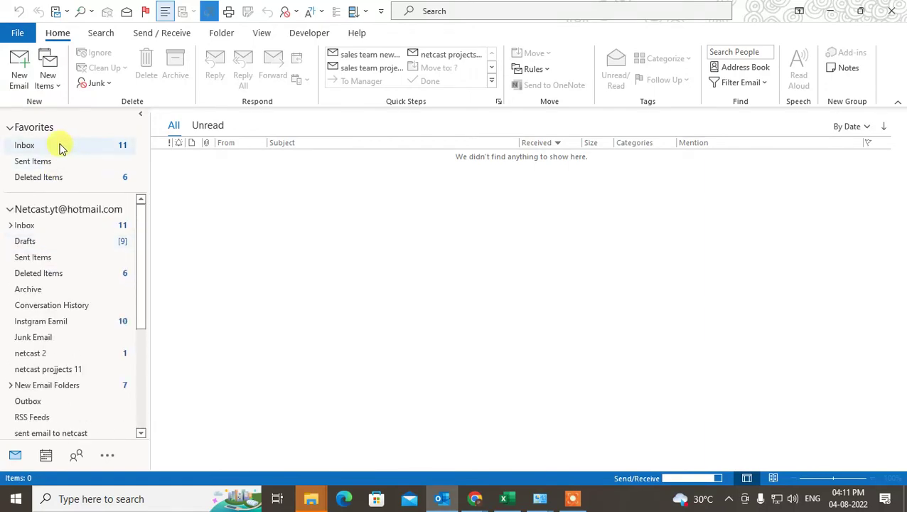
Return to the Gmail Inbox and preview the Undeliverable and first Twitter messages
left_click(60, 147)
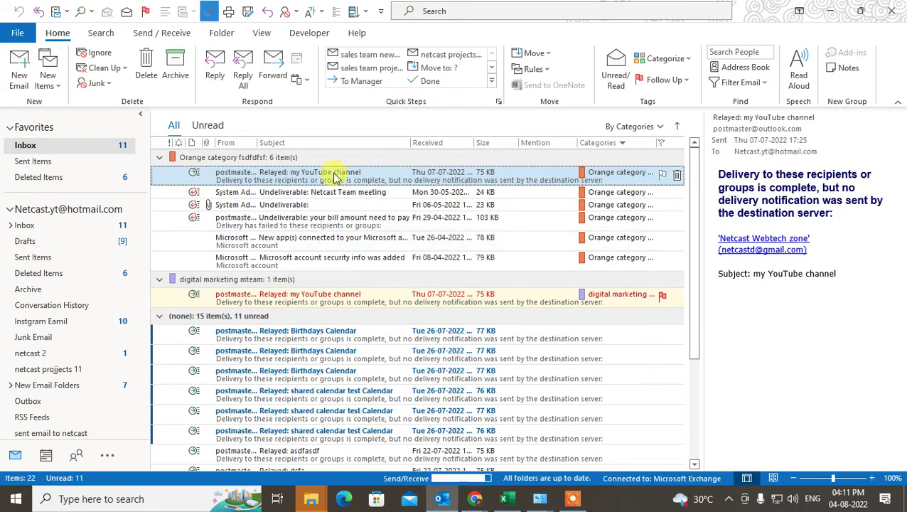
left_click(307, 205)
scroll(400, 357, "down", 3)
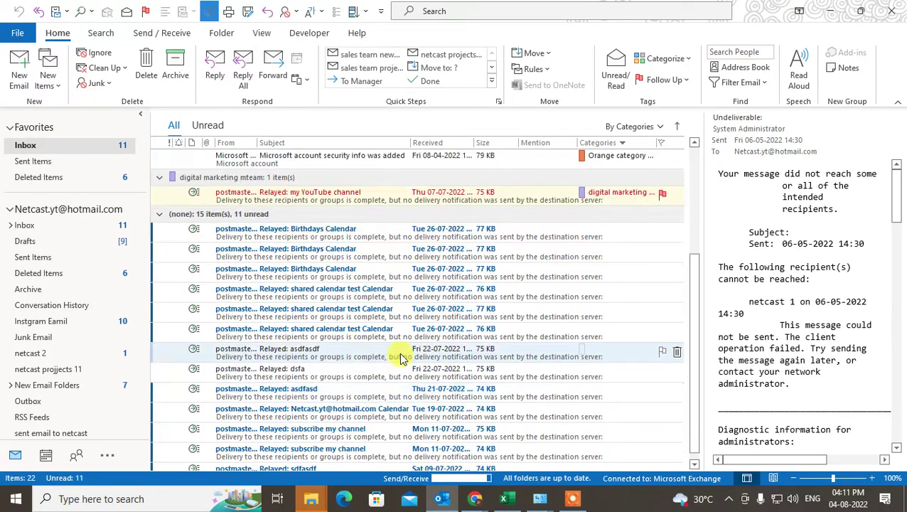
scroll(400, 357, "down", 1)
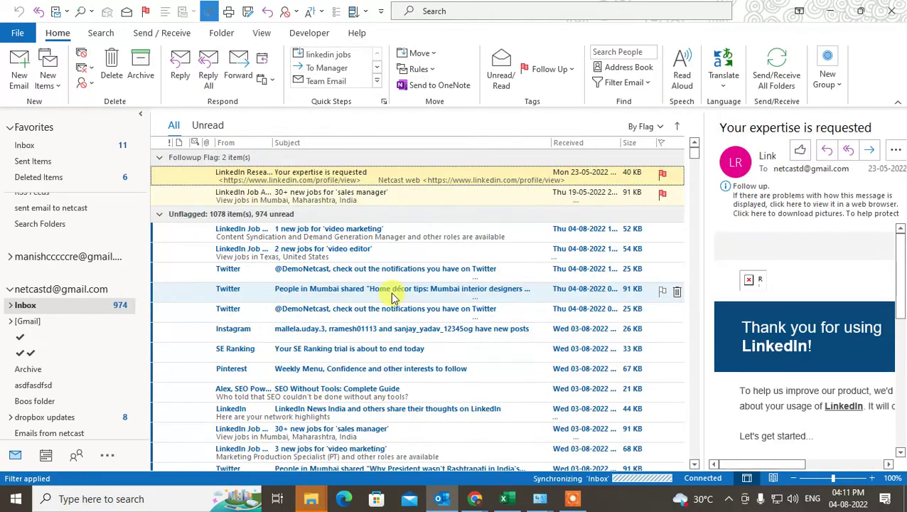
left_click(356, 270)
Select the three Twitter messages down through the Instagram message in the Gmail Inbox
left_click(362, 288, "shift")
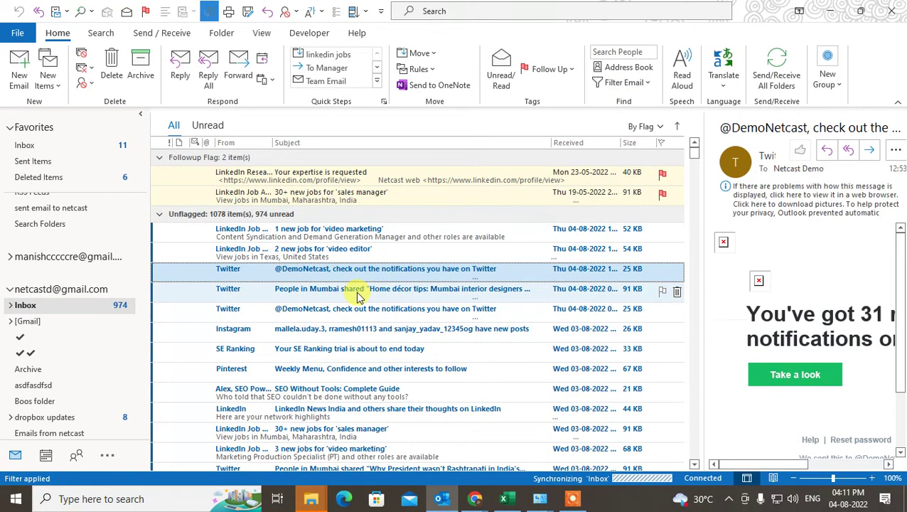
left_click(384, 308, "shift")
left_click(395, 327, "shift")
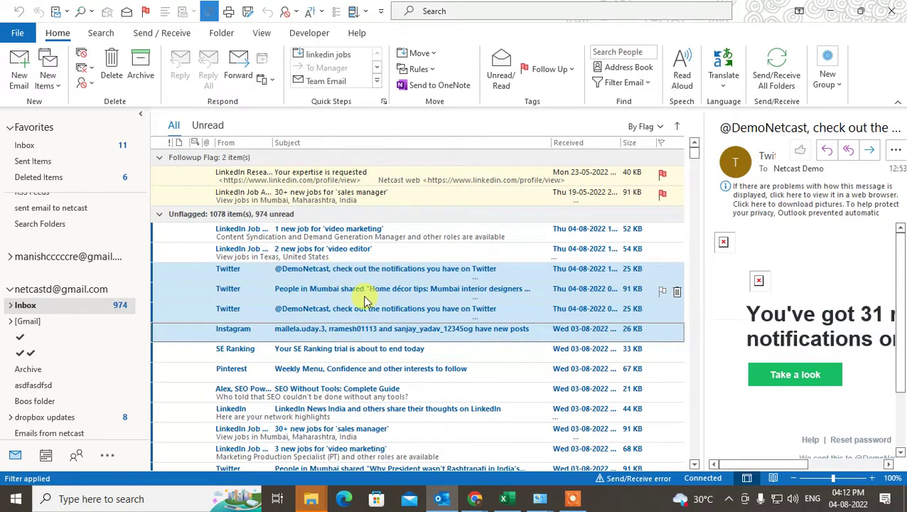
mouse_move(308, 501)
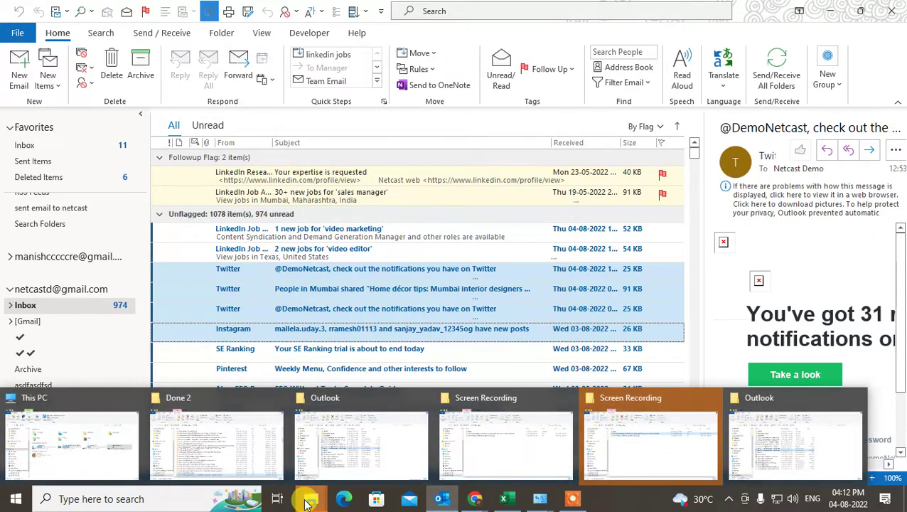
Open the Outlook data folder in File Explorer and place it beside Outlook's message list
left_click(809, 435)
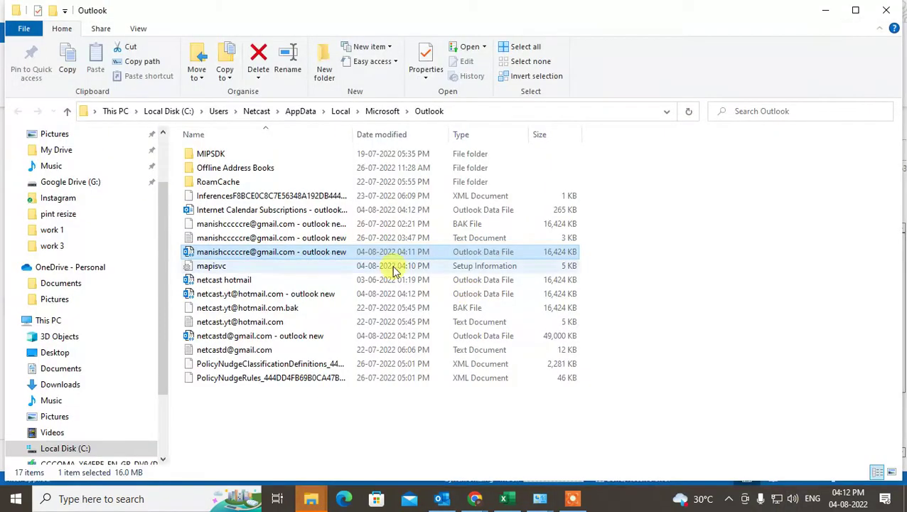
left_click(857, 13)
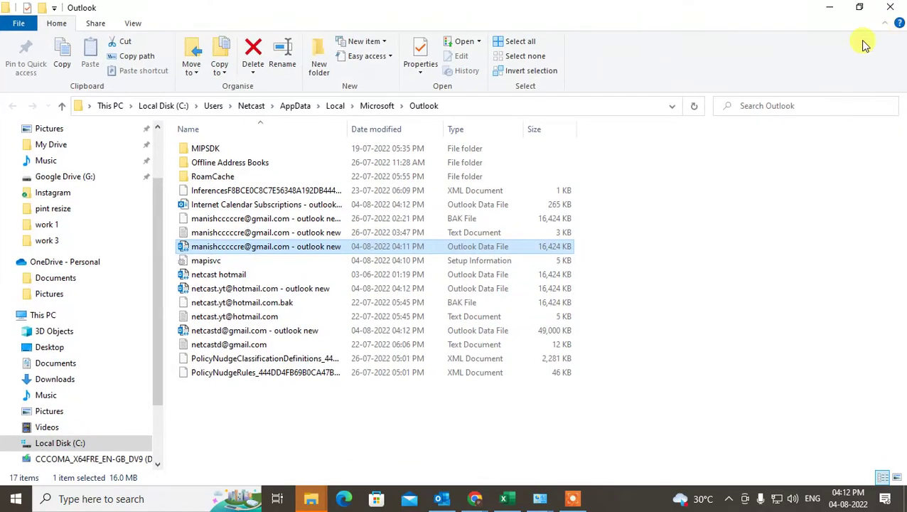
left_click(857, 8)
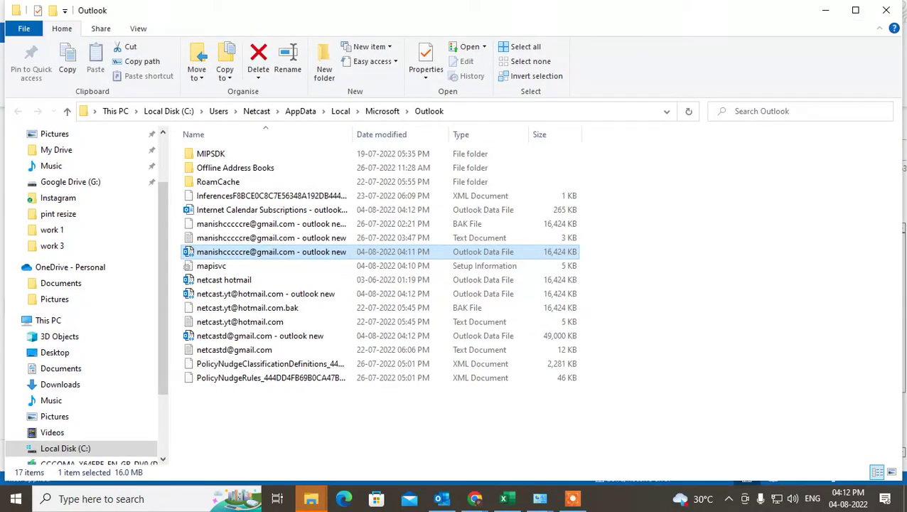
left_click_drag(846, 26, 632, 210)
left_click_drag(299, 217, 700, 55)
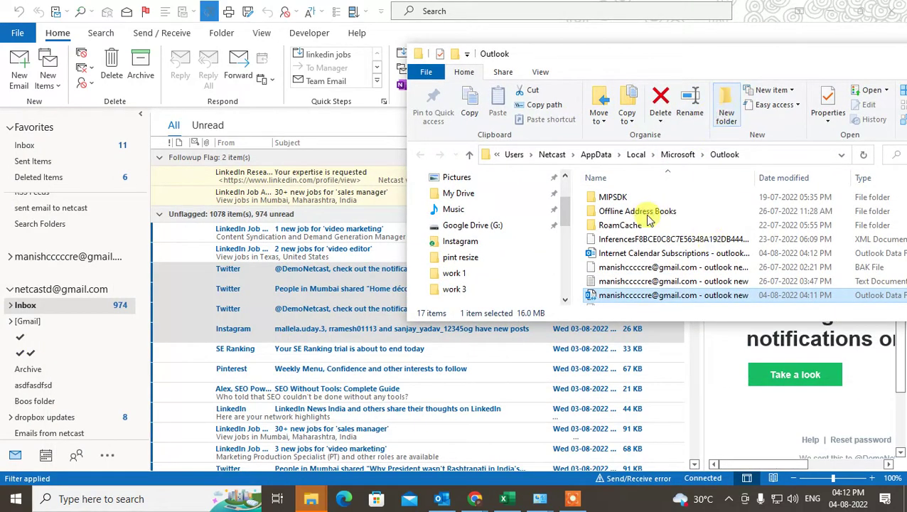
Create and open an empty New folder, then select six messages from Twitter downward
key("ctrl+shift+n")
key("Return")
double_click(677, 213)
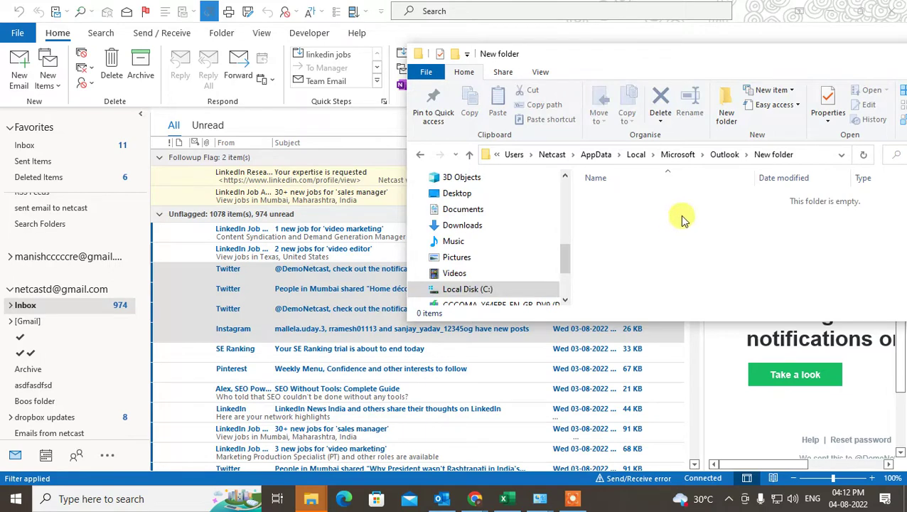
left_click_drag(774, 63, 759, 31)
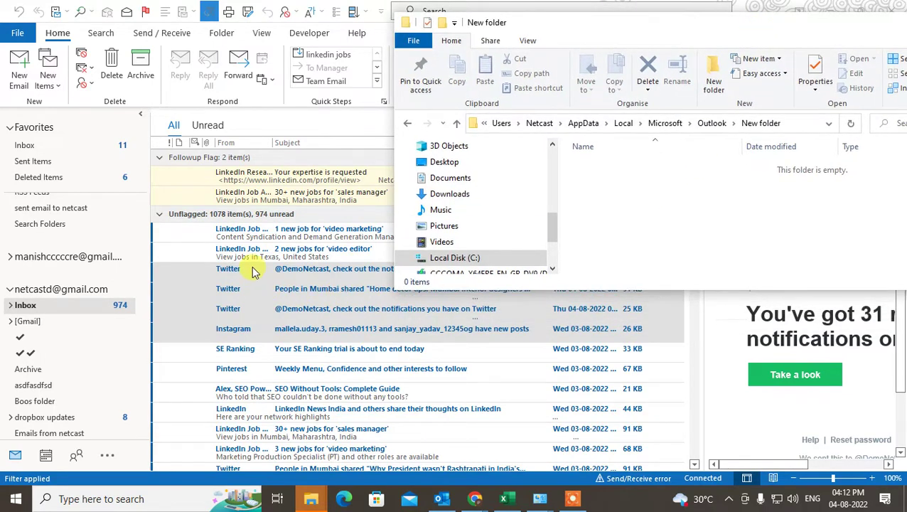
left_click(306, 282)
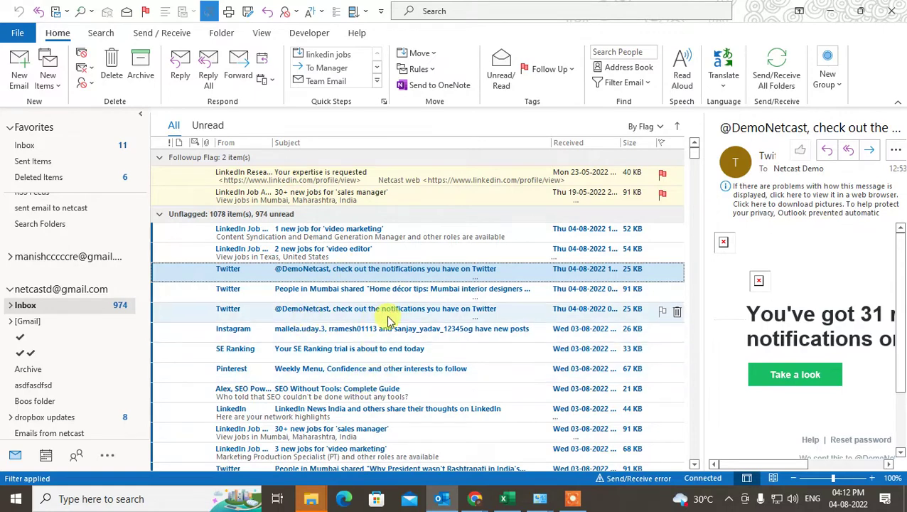
left_click_drag(469, 270, 409, 369)
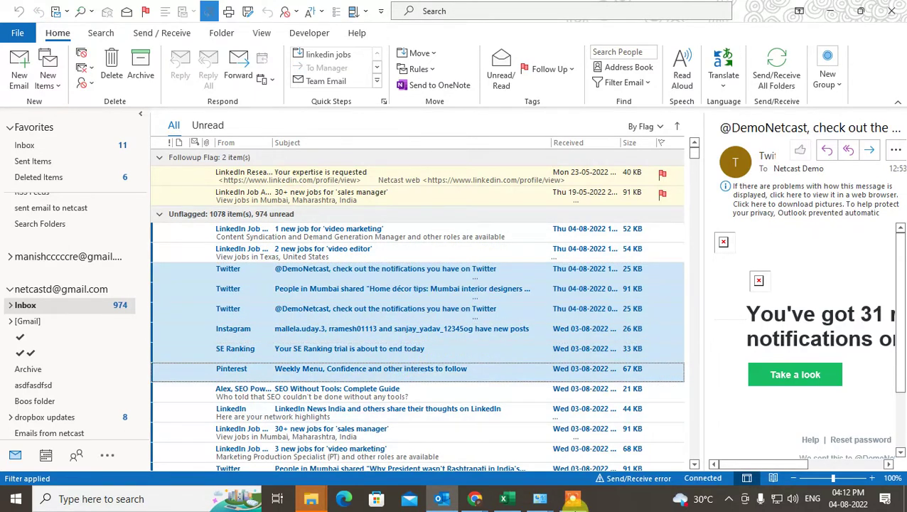
Drag the six selected emails into New folder as Outlook item files, then minimize Explorer
mouse_move(313, 498)
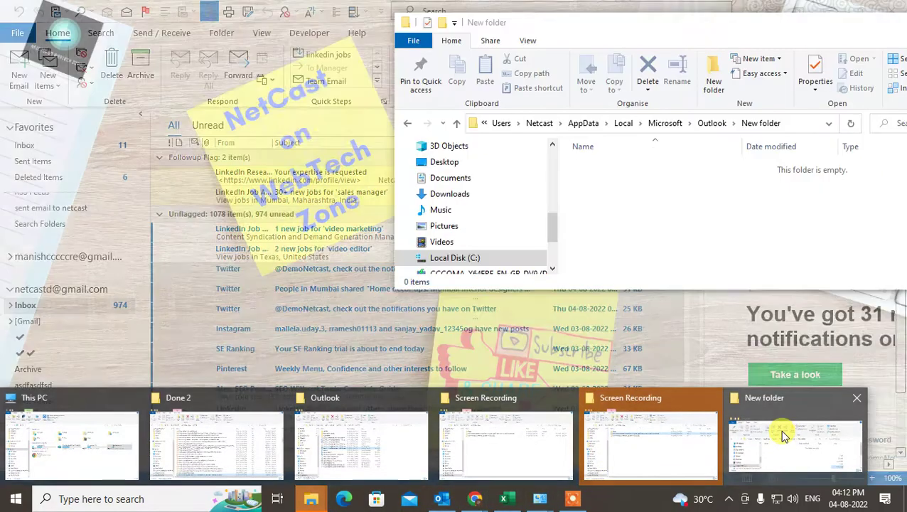
left_click(782, 435)
left_click(302, 298)
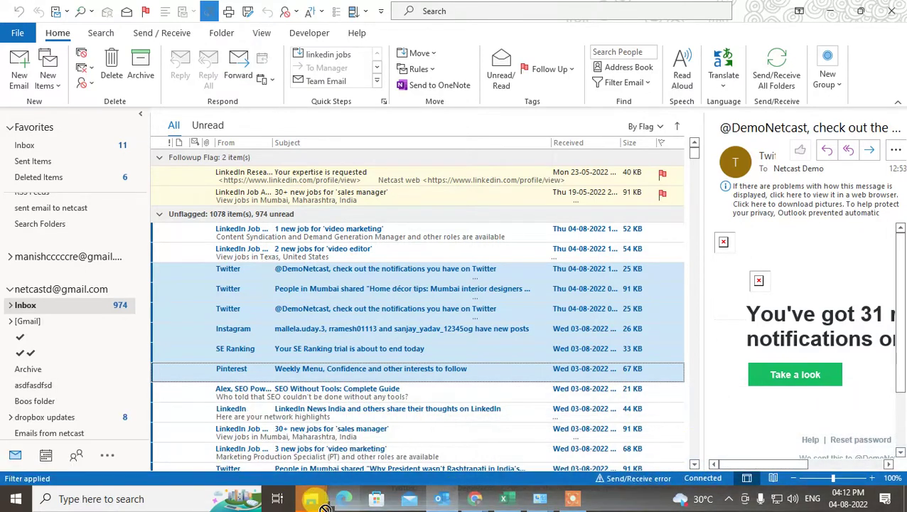
mouse_move(313, 502)
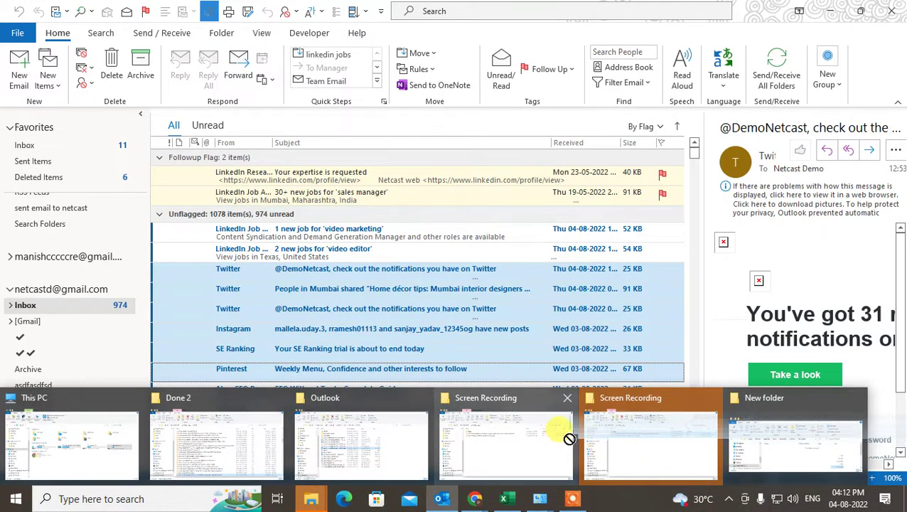
left_click(765, 445)
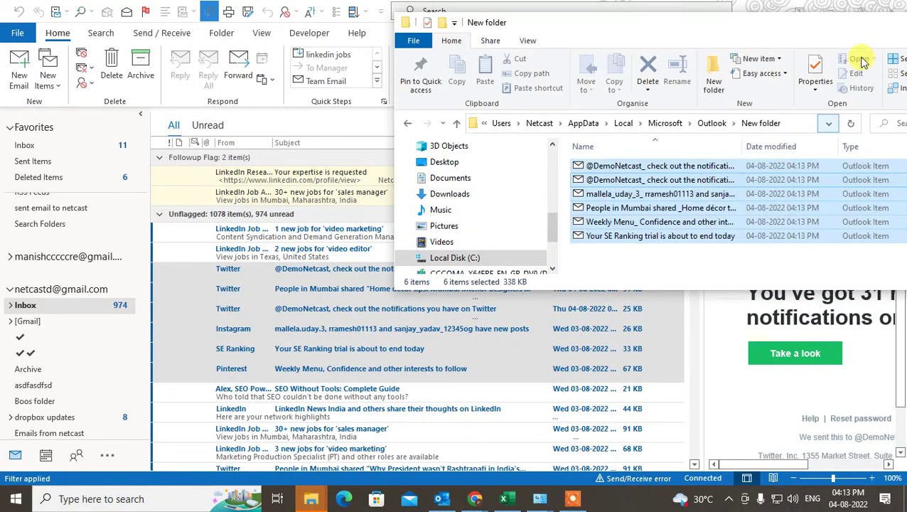
left_click_drag(811, 27, 459, 40)
left_click(667, 37)
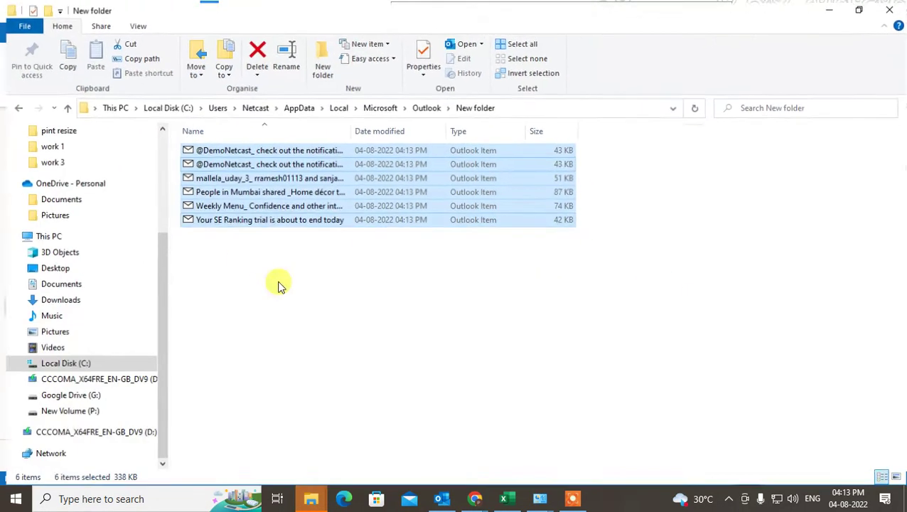
left_click(247, 219)
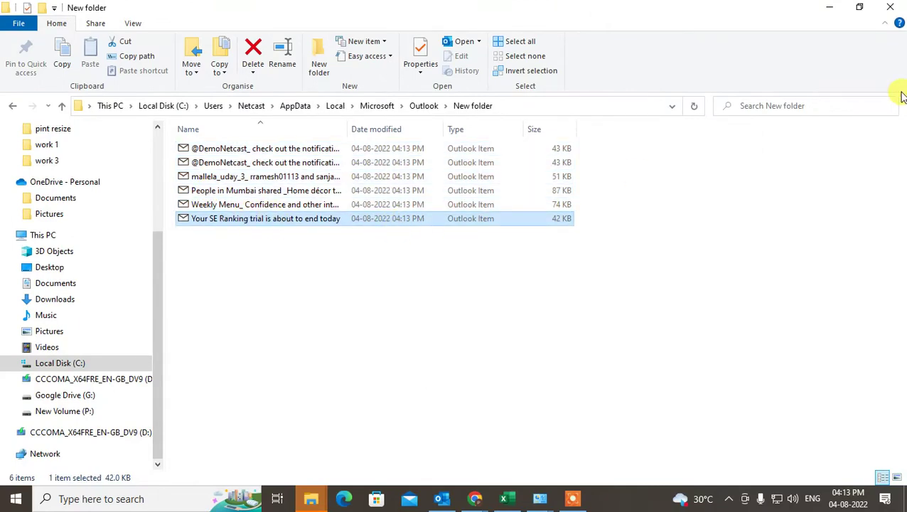
left_click(833, 9)
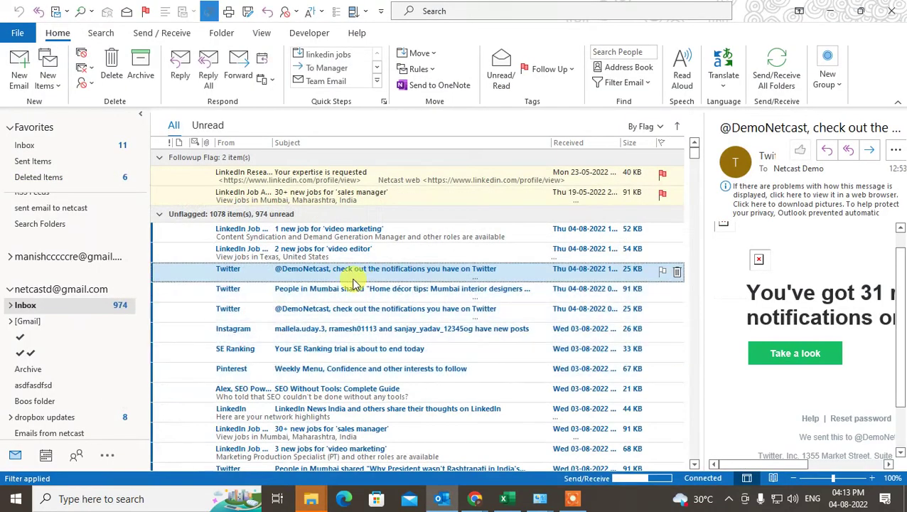
Start a new email and arrange its window to the right beside the inbox
left_click(20, 76)
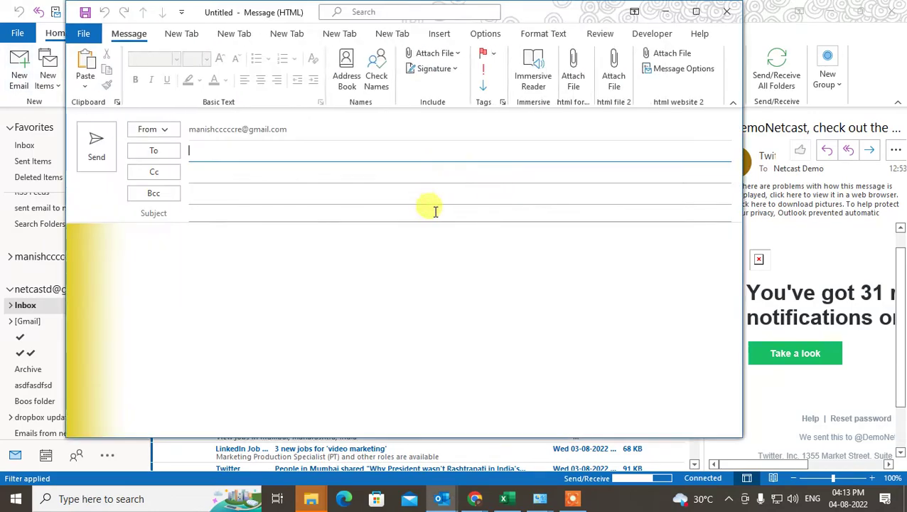
left_click_drag(192, 12, 462, 1)
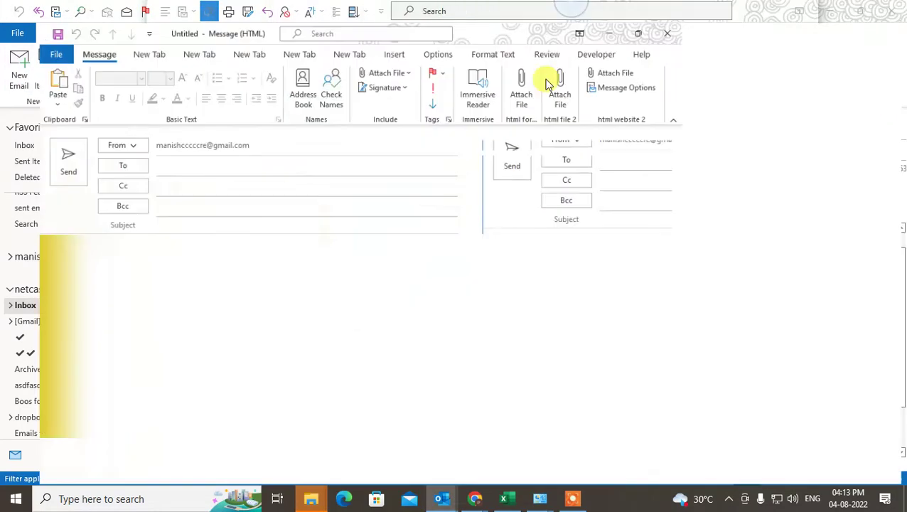
left_click(861, 13)
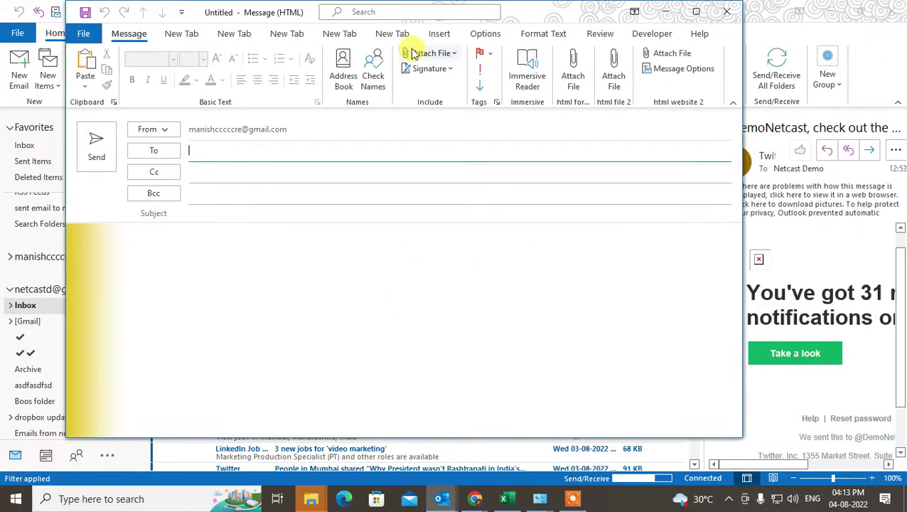
left_click_drag(228, 12, 824, 29)
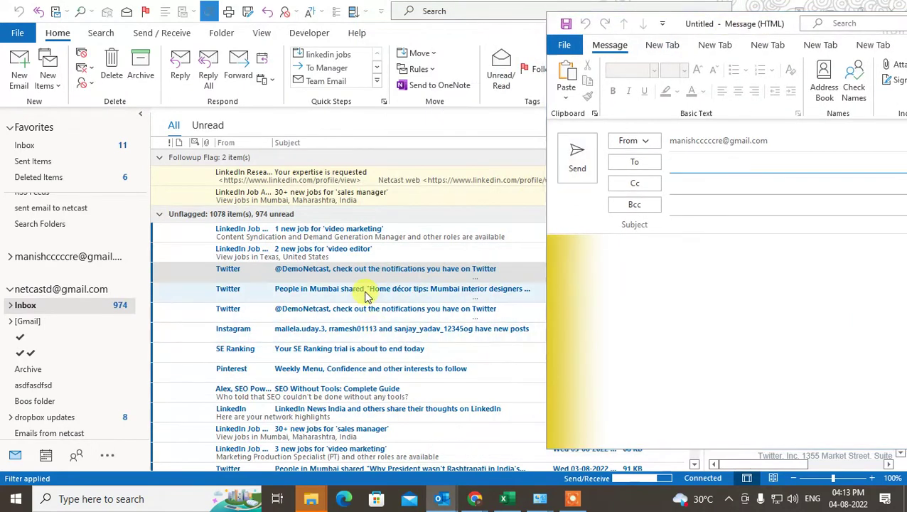
left_click(365, 293)
left_click(368, 310)
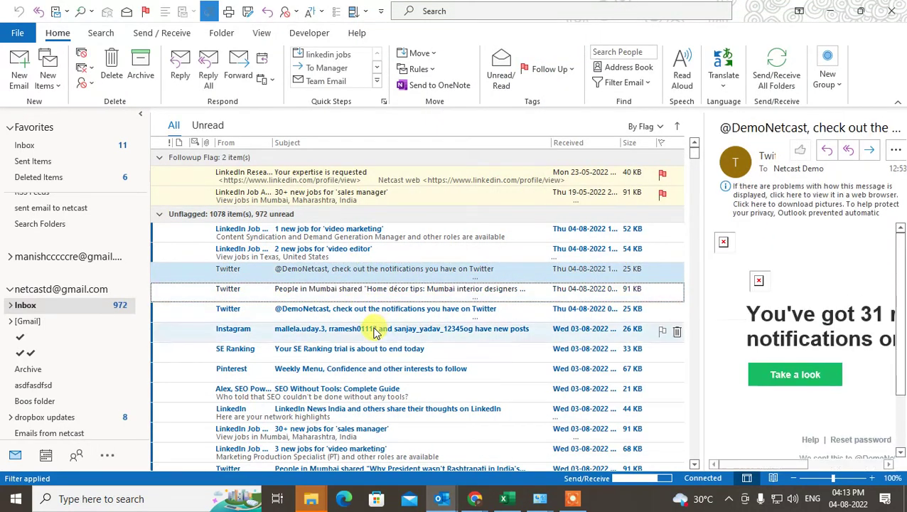
left_click(384, 328, "shift")
left_click(368, 347, "shift")
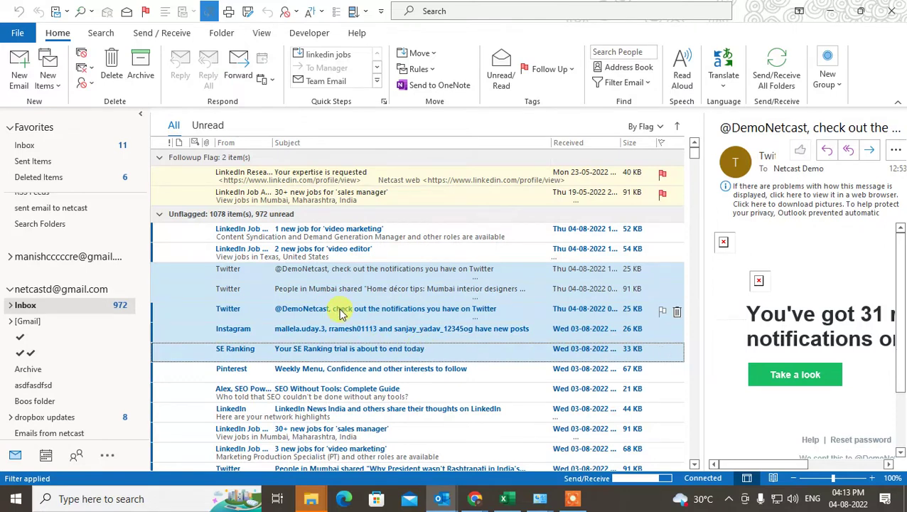
mouse_move(438, 500)
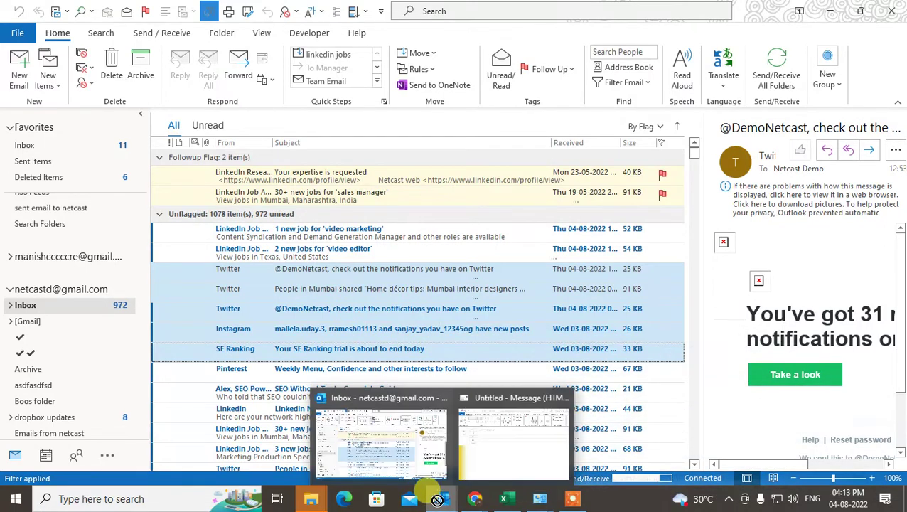
left_click(478, 461)
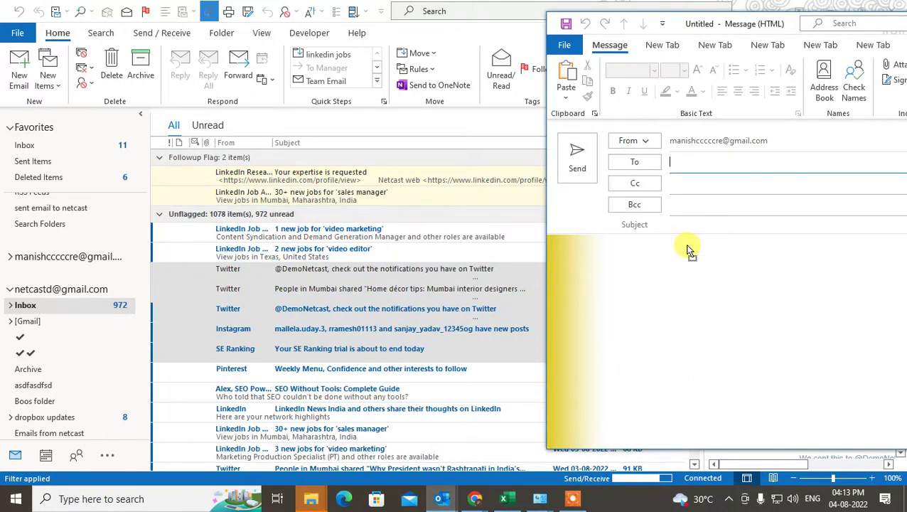
left_click_drag(692, 248, 691, 248)
Maximize the message and check the first attached email's options
left_click_drag(723, 25, 640, 2)
left_click(311, 241)
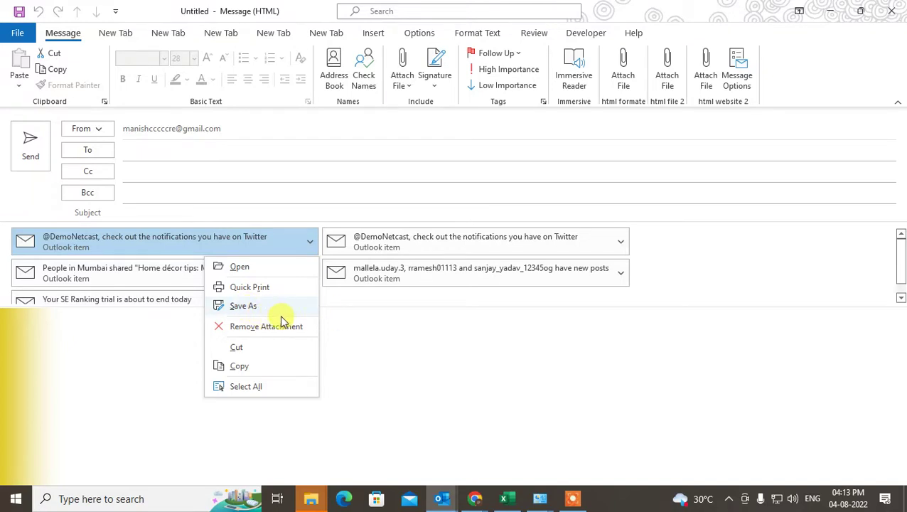
key("Escape")
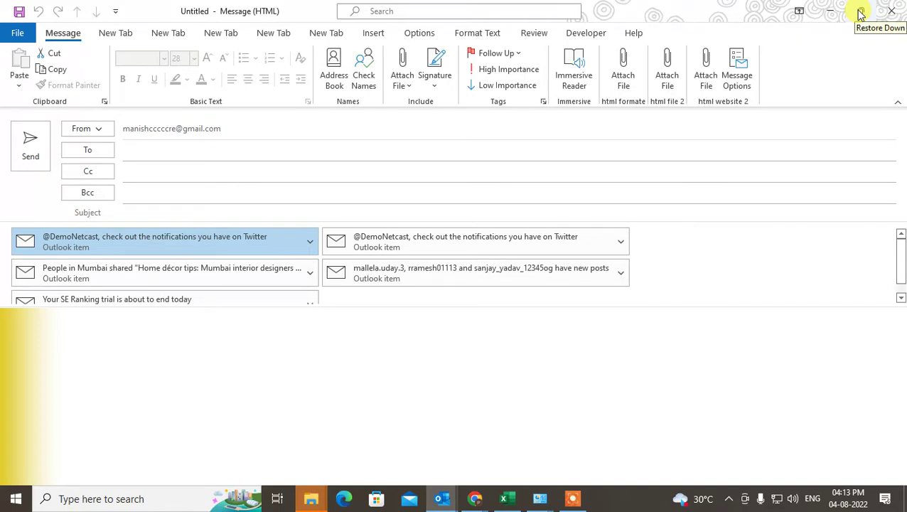
Close the new message and discard the draft without saving
left_click(861, 12)
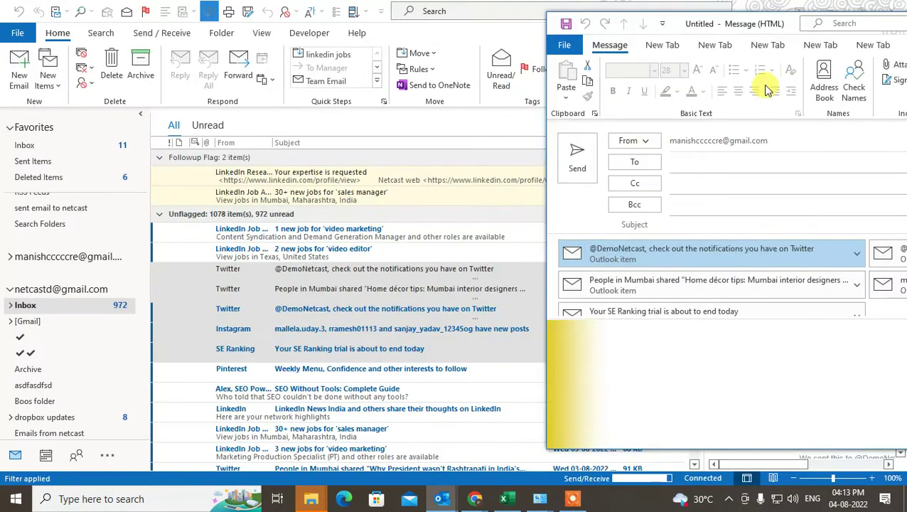
double_click(775, 24)
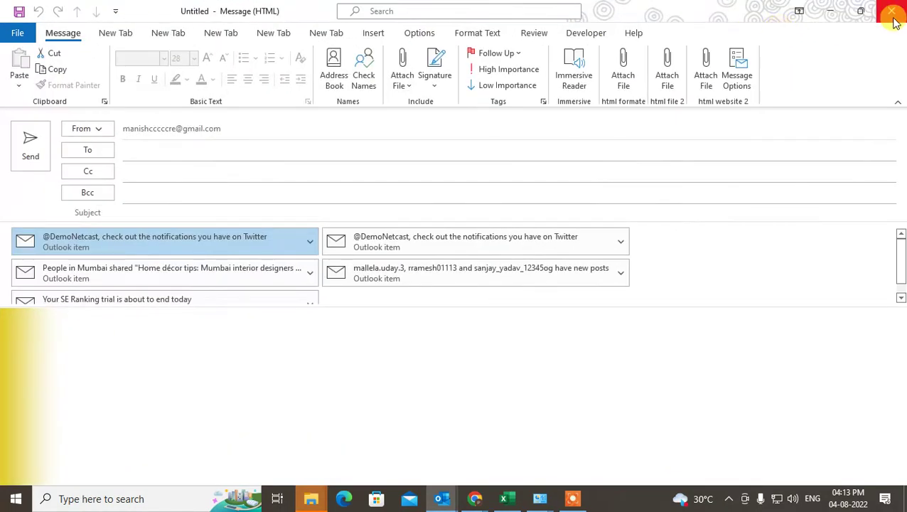
left_click(892, 11)
left_click(457, 287)
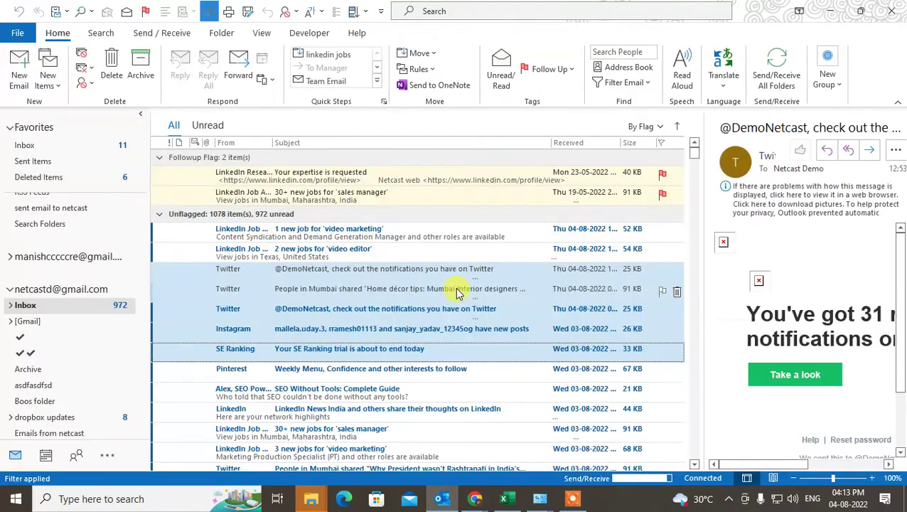
Open the 'People in Mumbai shared' home décor tips email in its own window
left_click(366, 278)
left_click(379, 310)
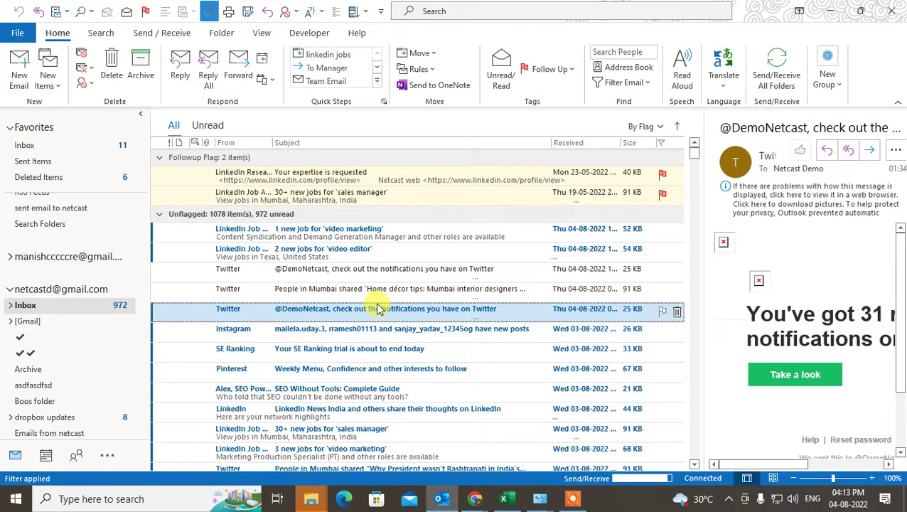
left_click(336, 291)
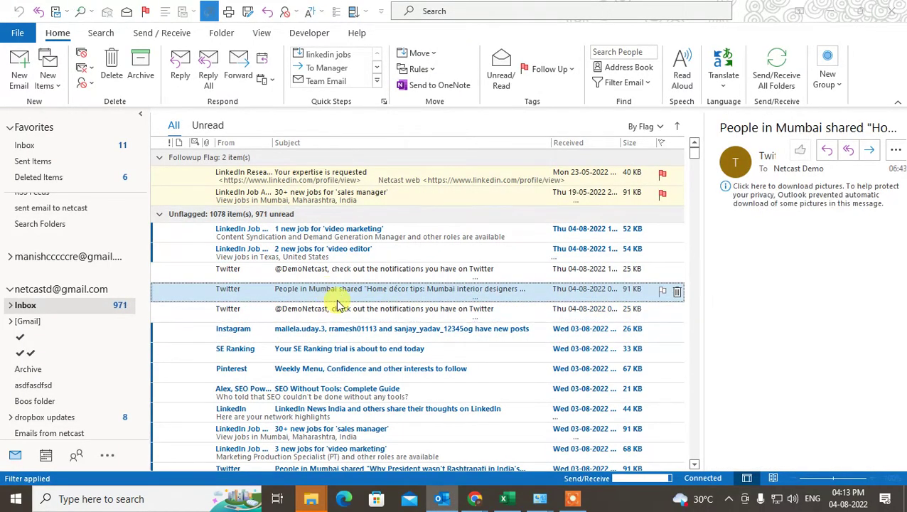
double_click(337, 297)
Look over the message's extra actions, then bring up its print settings with Ctrl+P
scroll(898, 178, "down", 1)
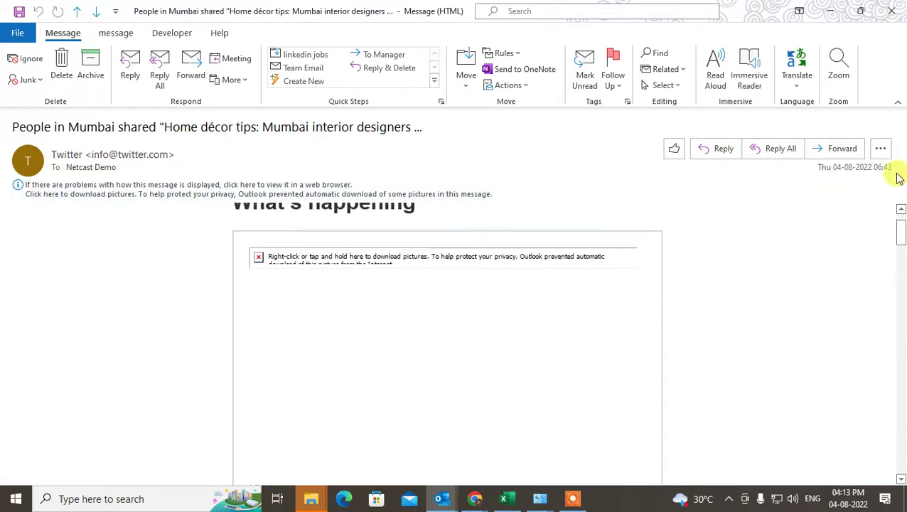
left_click(880, 150)
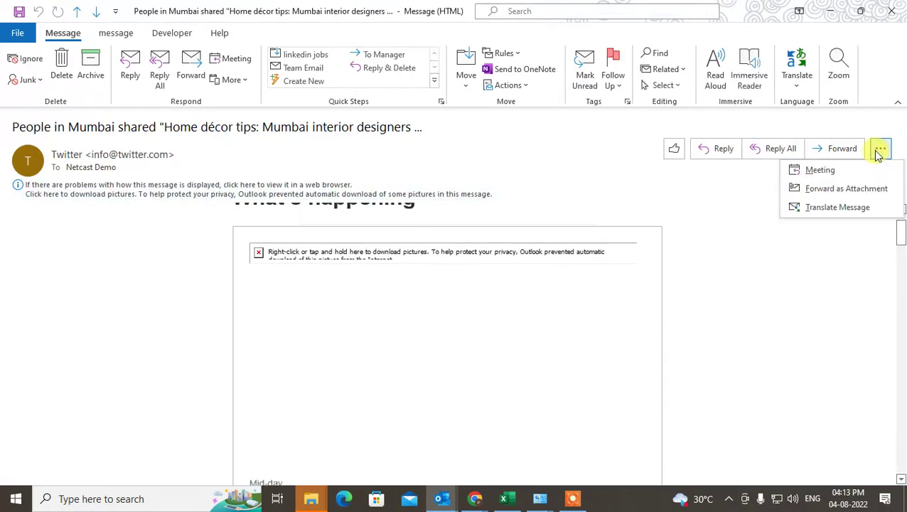
left_click(716, 208)
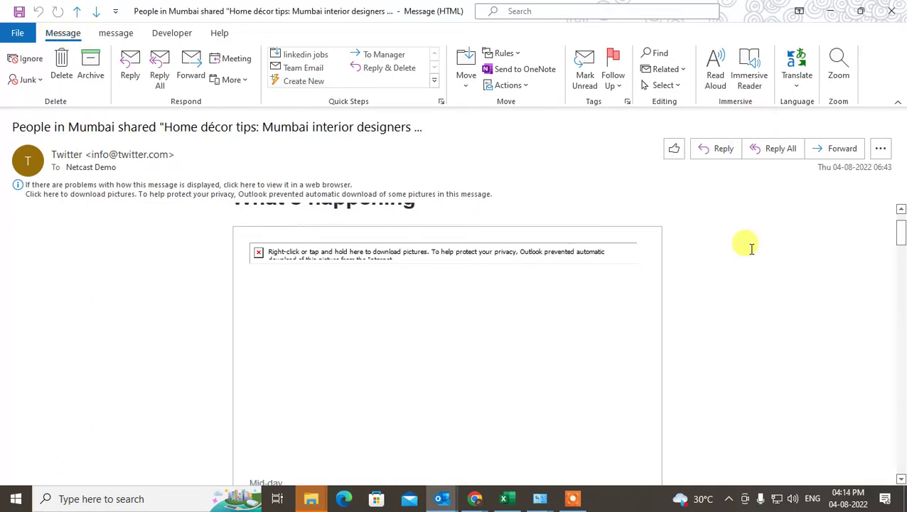
key("ctrl+p")
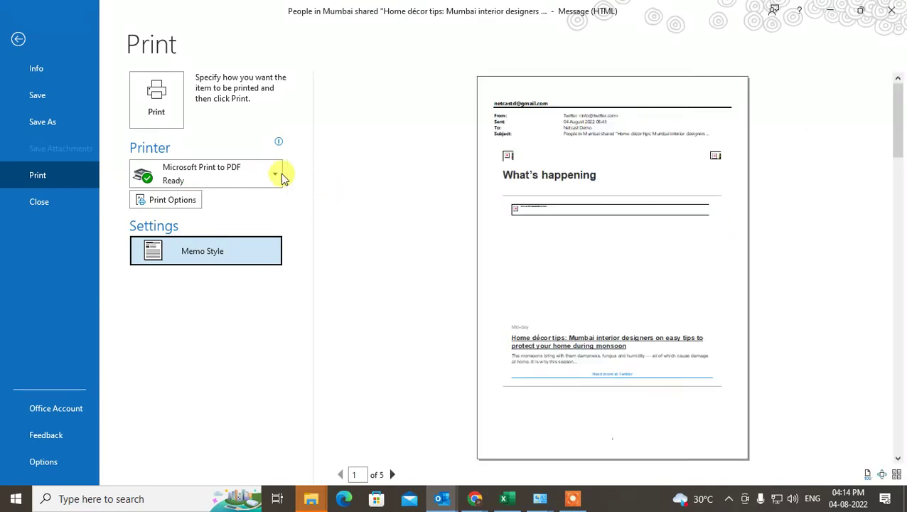
Print the home décor email from File > Print using Microsoft Print to PDF
left_click(19, 40)
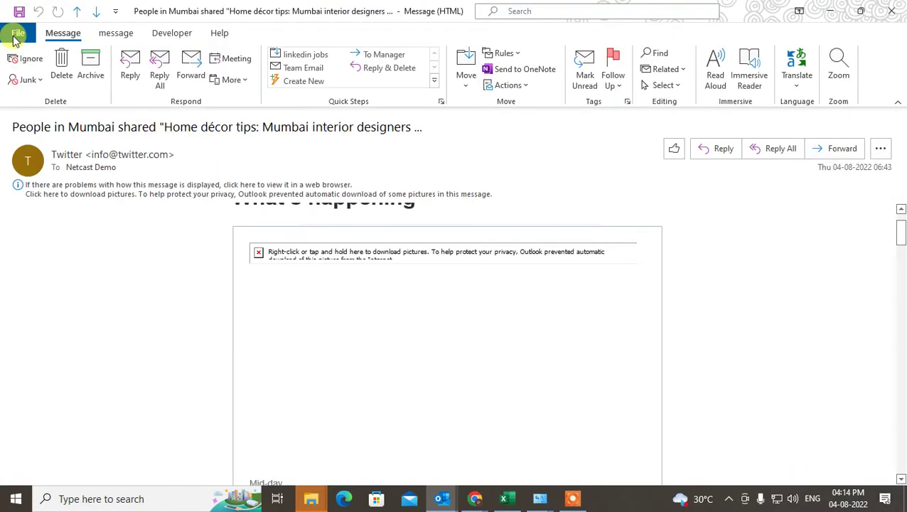
left_click(17, 35)
left_click(40, 179)
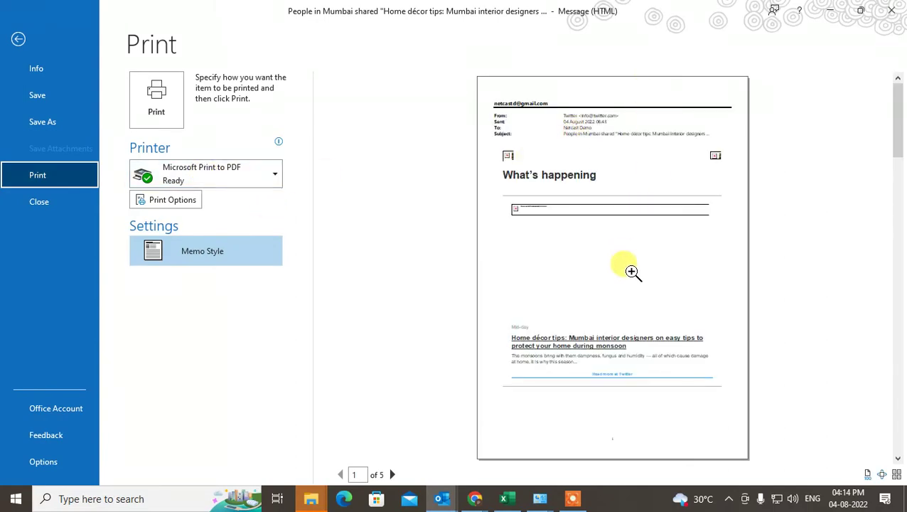
left_click(269, 175)
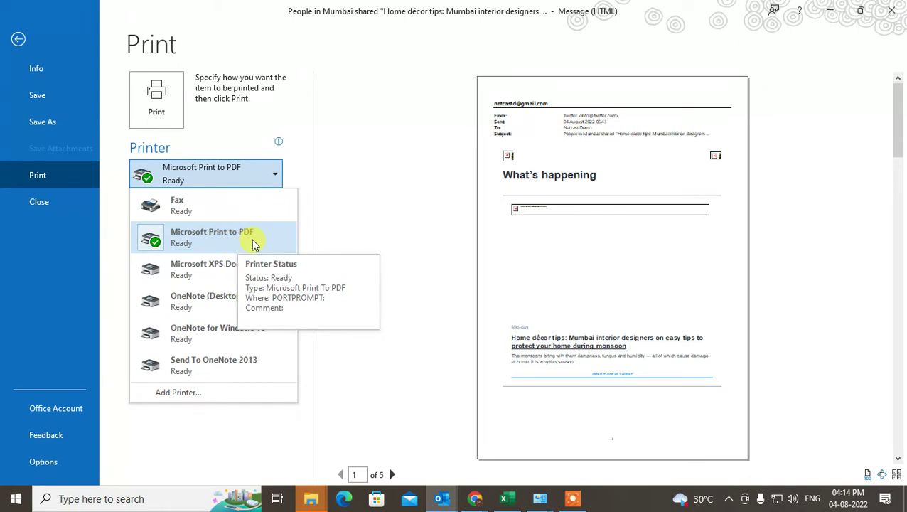
left_click(369, 108)
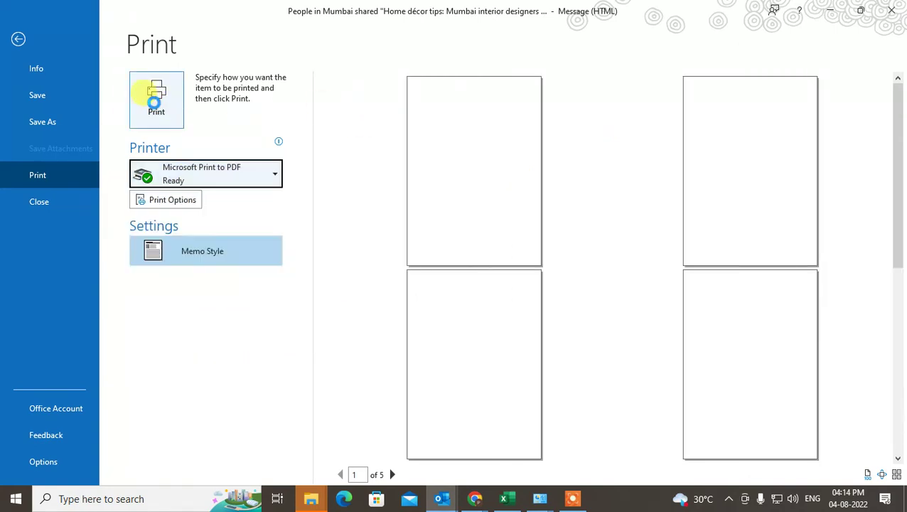
scroll(691, 186, "down", 5)
scroll(691, 187, "up", 5)
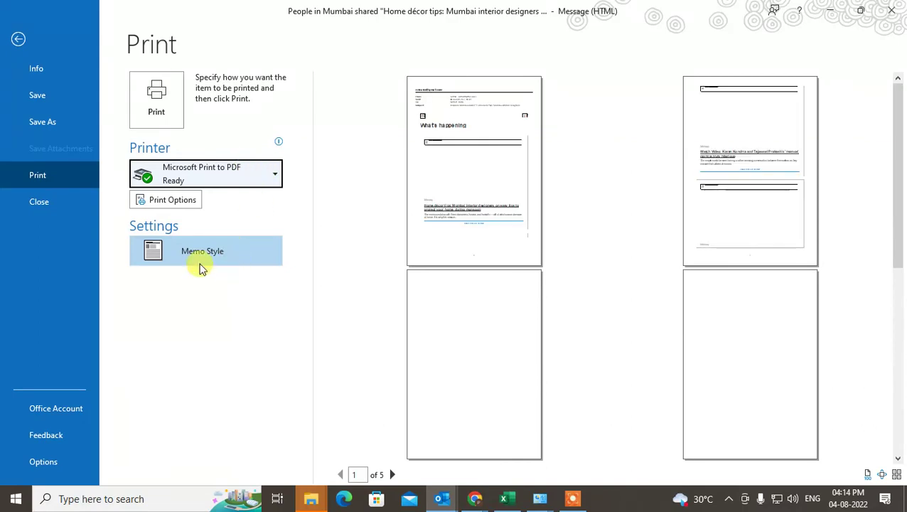
left_click(170, 107)
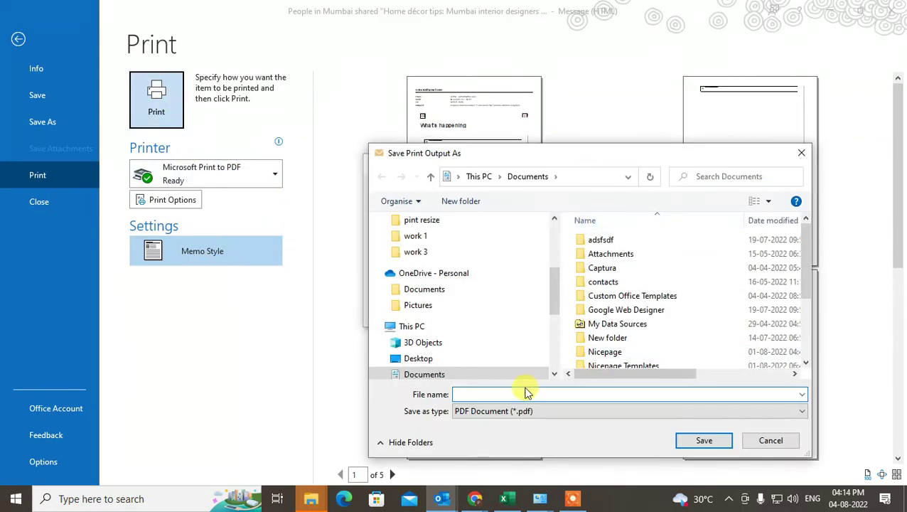
Save the PDF as 'asd' in OneDrive Documents and close the message window
left_click_drag(608, 160, 509, 95)
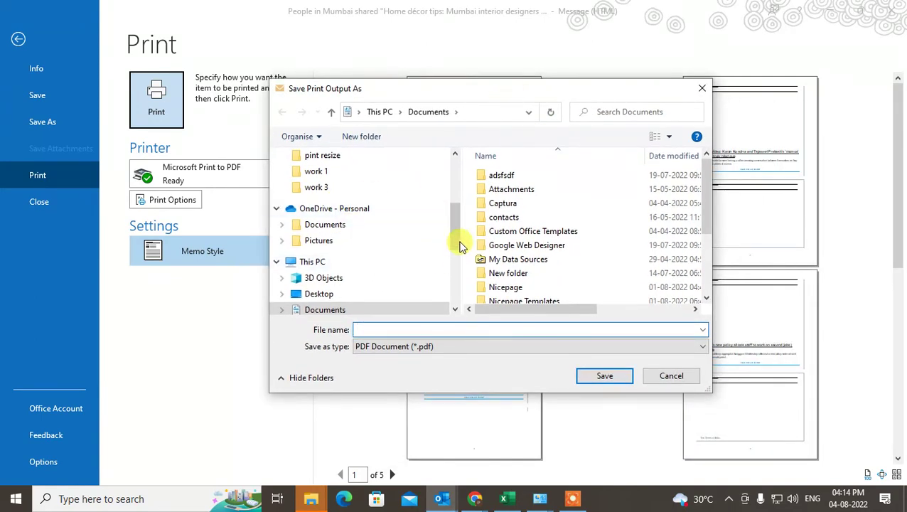
left_click(359, 224)
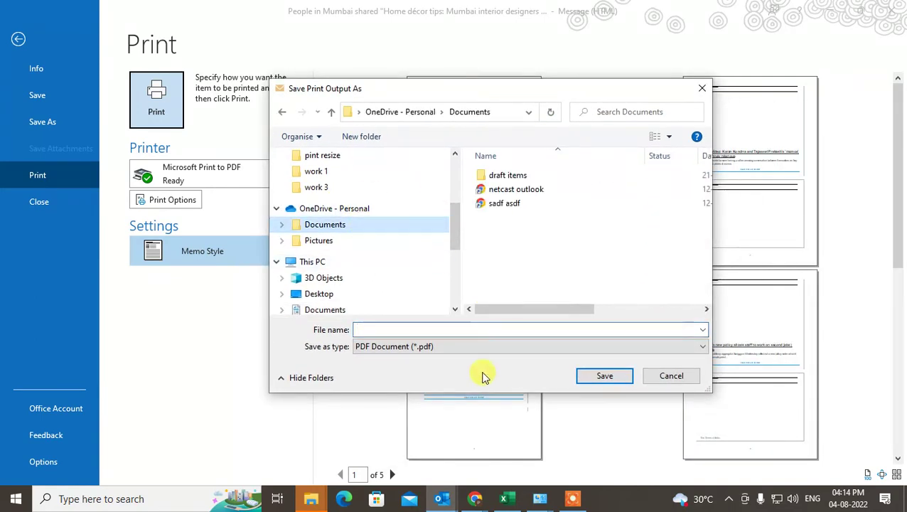
left_click(436, 329)
type("asd")
left_click(599, 379)
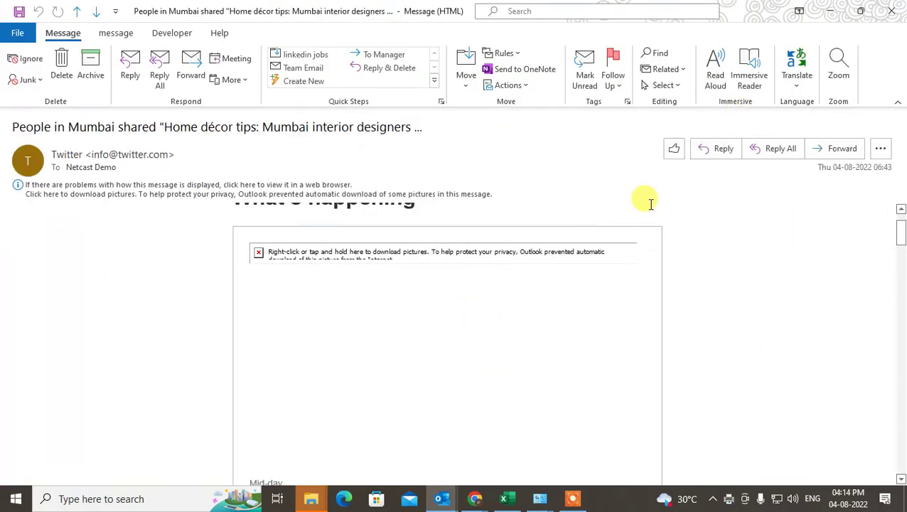
key("super+d")
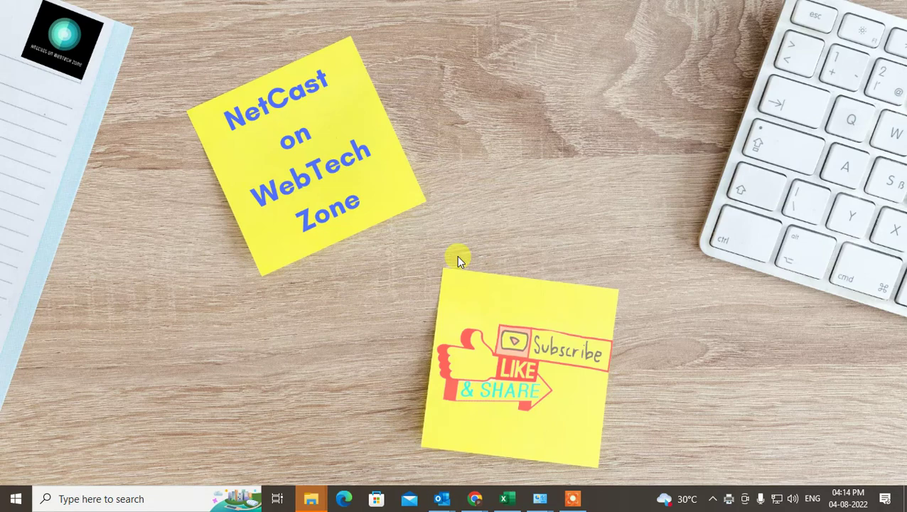